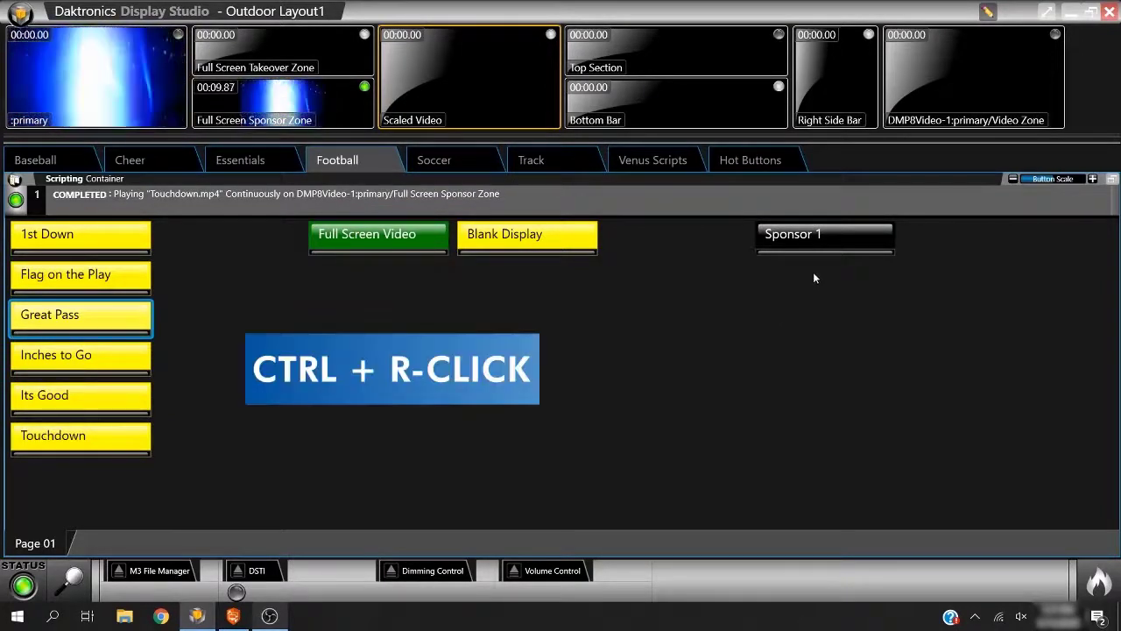
- Look over the Sponsor 1 button's properties and its available button commands, closing both without changes
{"action": "right_click", "coordinate": [854, 237], "text": "ctrl"}
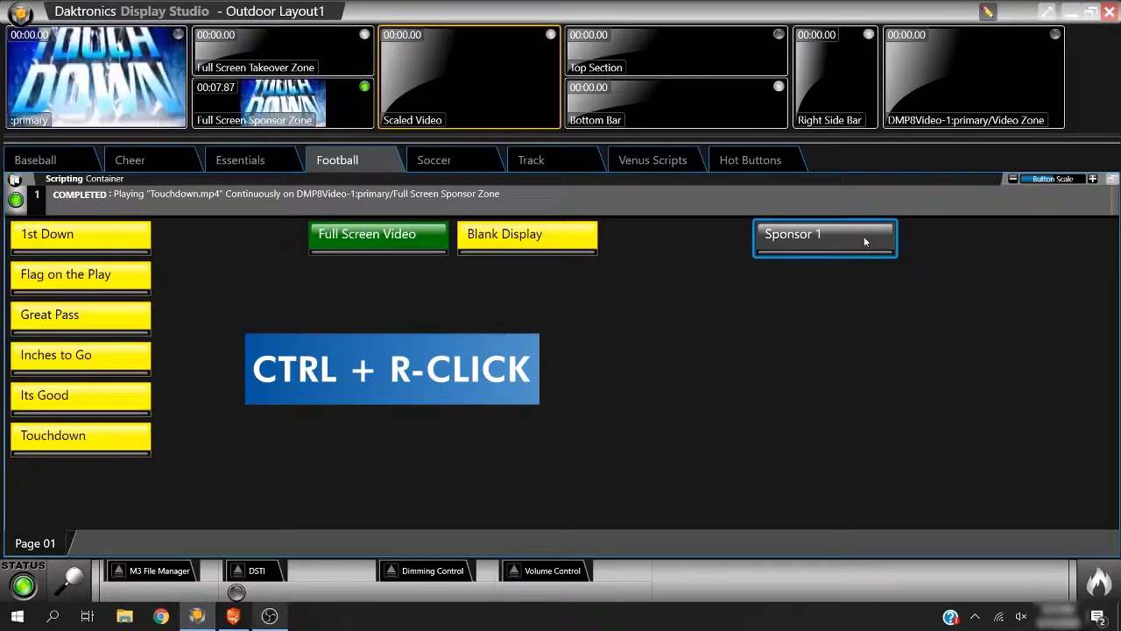
{"action": "right_click", "coordinate": [865, 241], "text": "ctrl"}
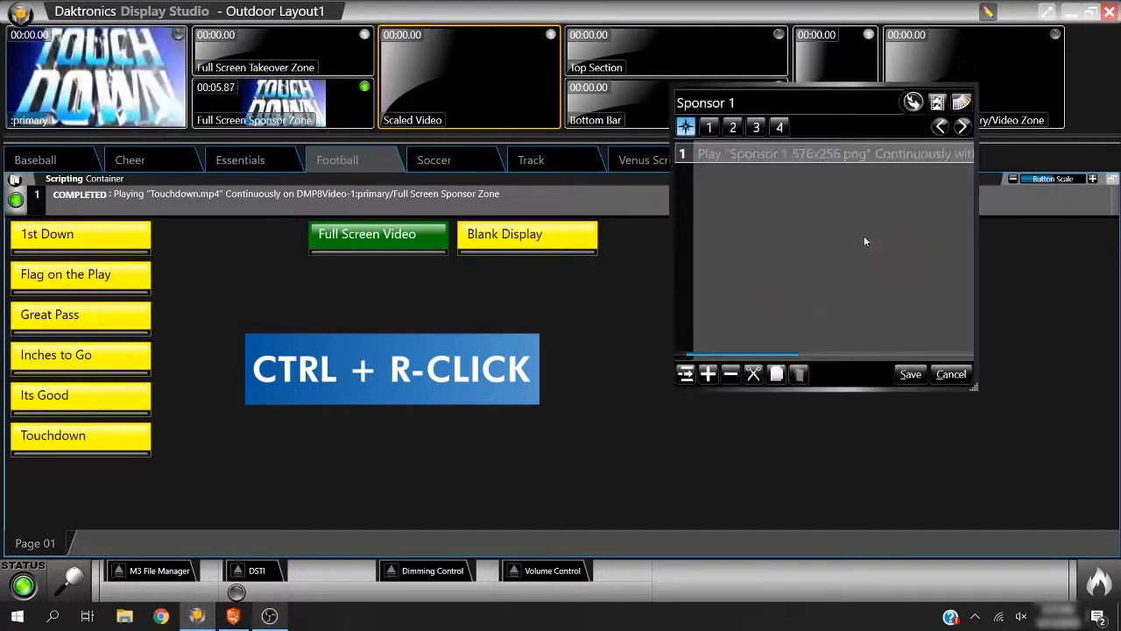
{"action": "left_click", "coordinate": [946, 375]}
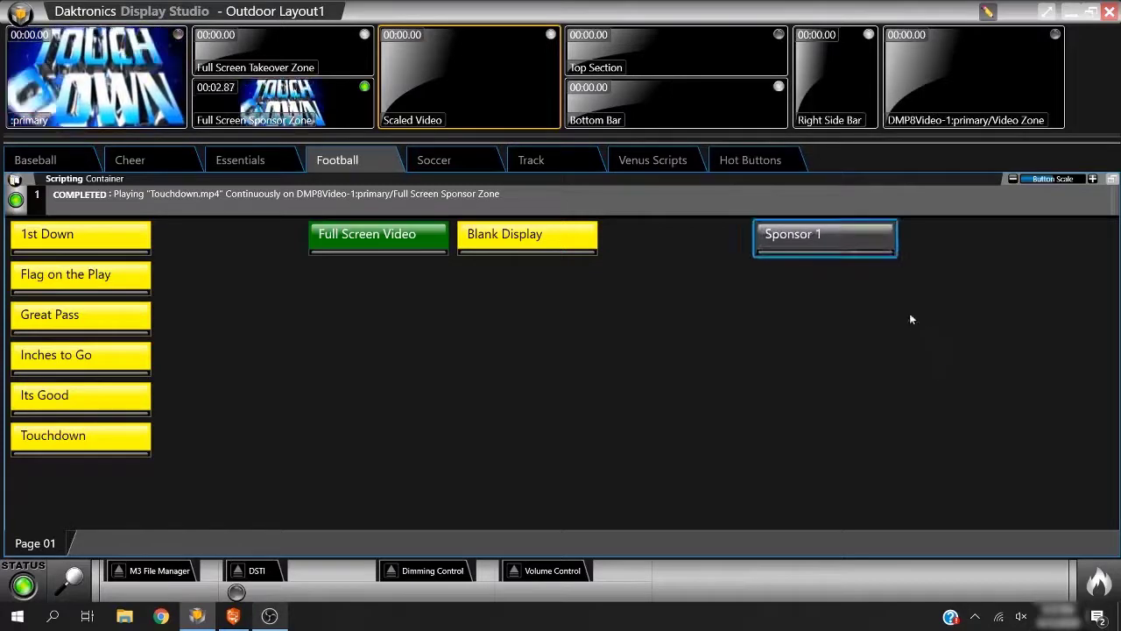
{"action": "right_click", "coordinate": [864, 238]}
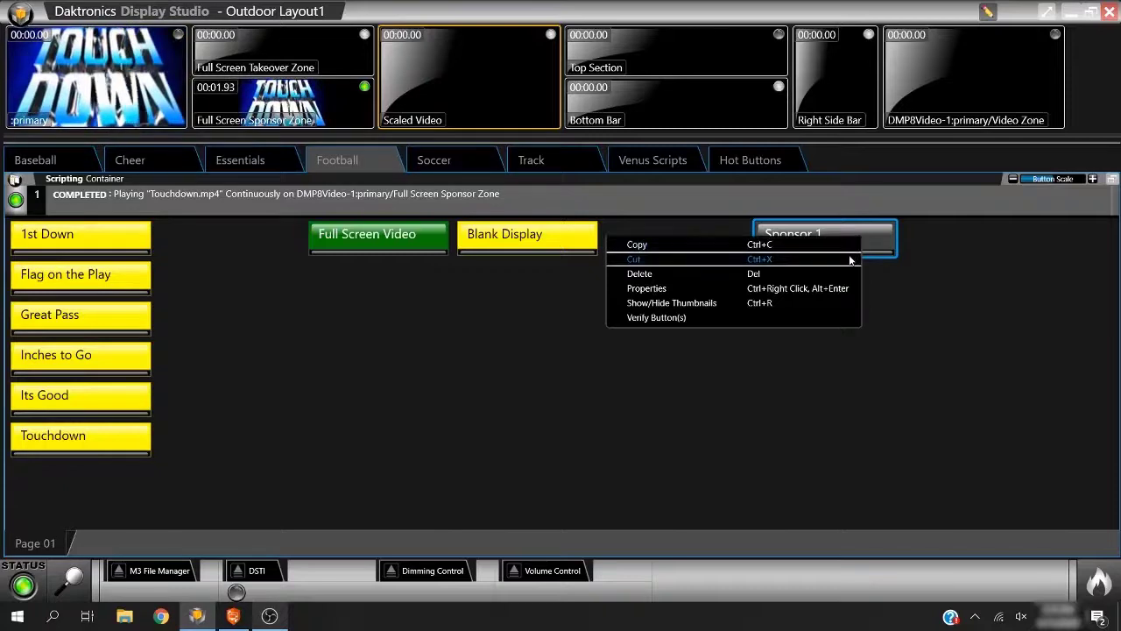
{"action": "left_click", "coordinate": [903, 287]}
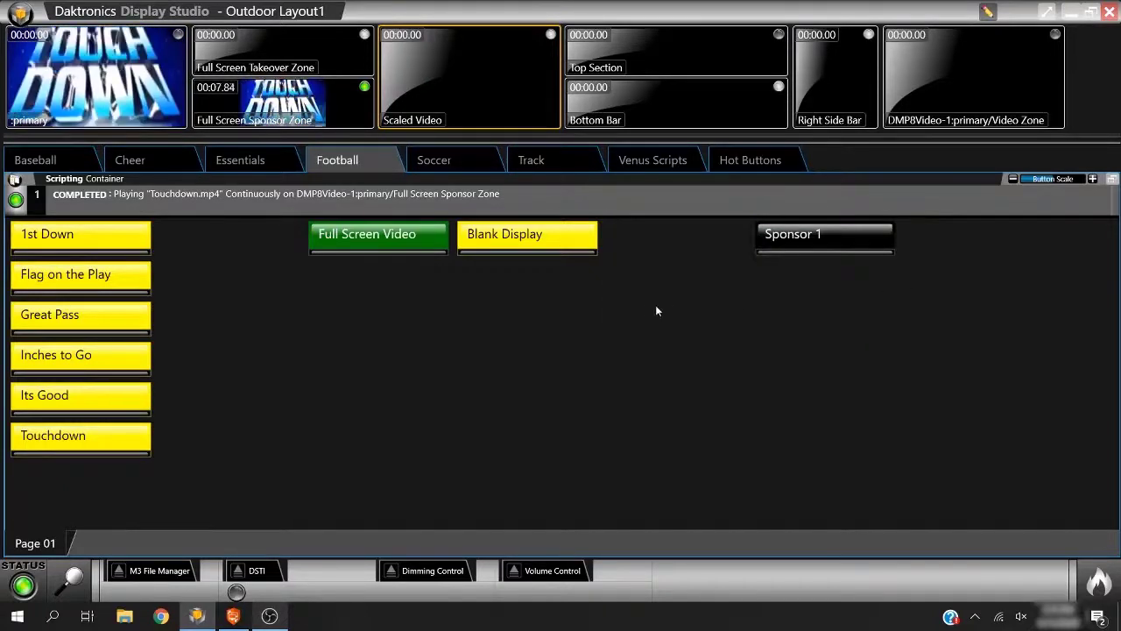
- Select the Full Screen Video and Blank Display buttons together, and clear the selection
{"action": "left_click_drag", "start_coordinate": [596, 290], "coordinate": [380, 235]}
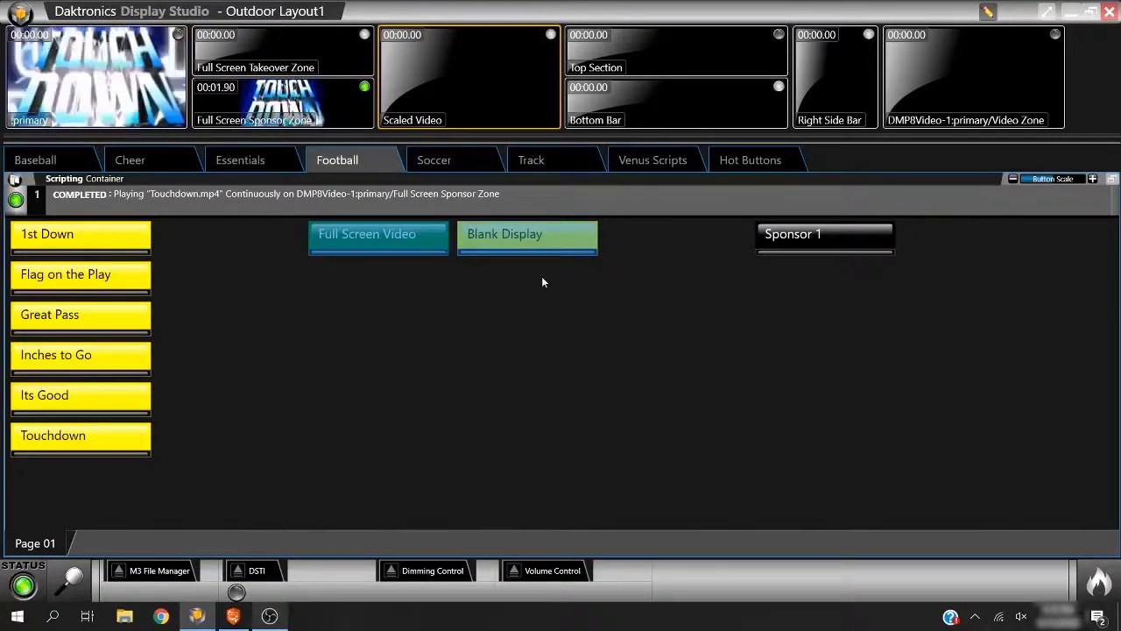
{"action": "left_click", "coordinate": [830, 297]}
- Duplicate the Sponsor 1 button directly below the original and rename the copy as Sponsor 2
{"action": "left_click", "coordinate": [837, 252]}
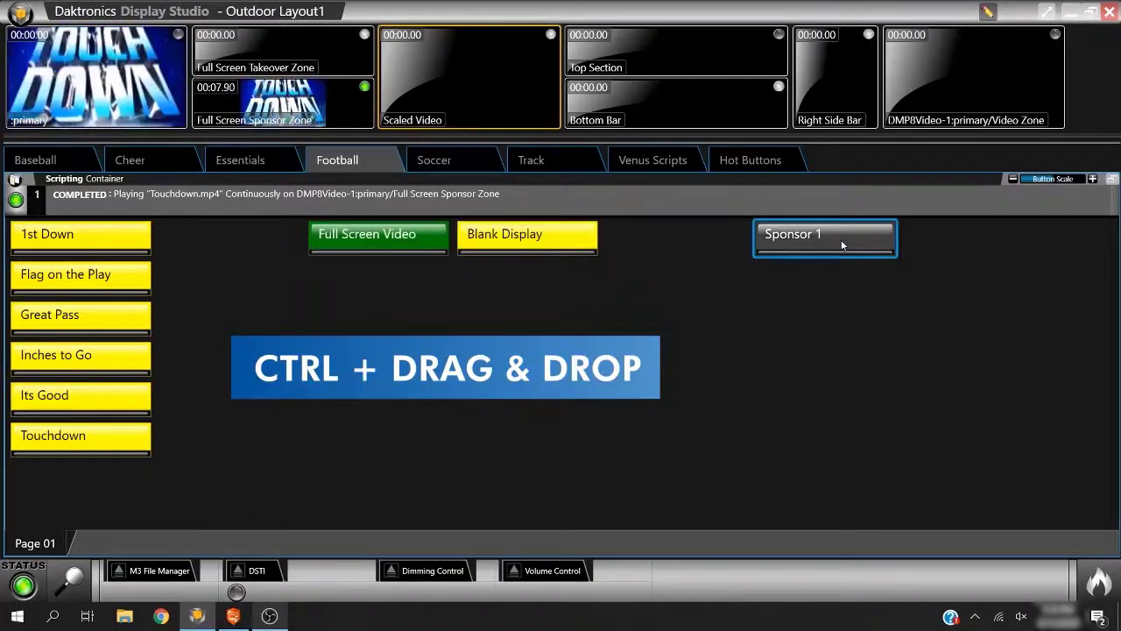
{"action": "left_click_drag", "start_coordinate": [843, 245], "coordinate": [846, 281]}
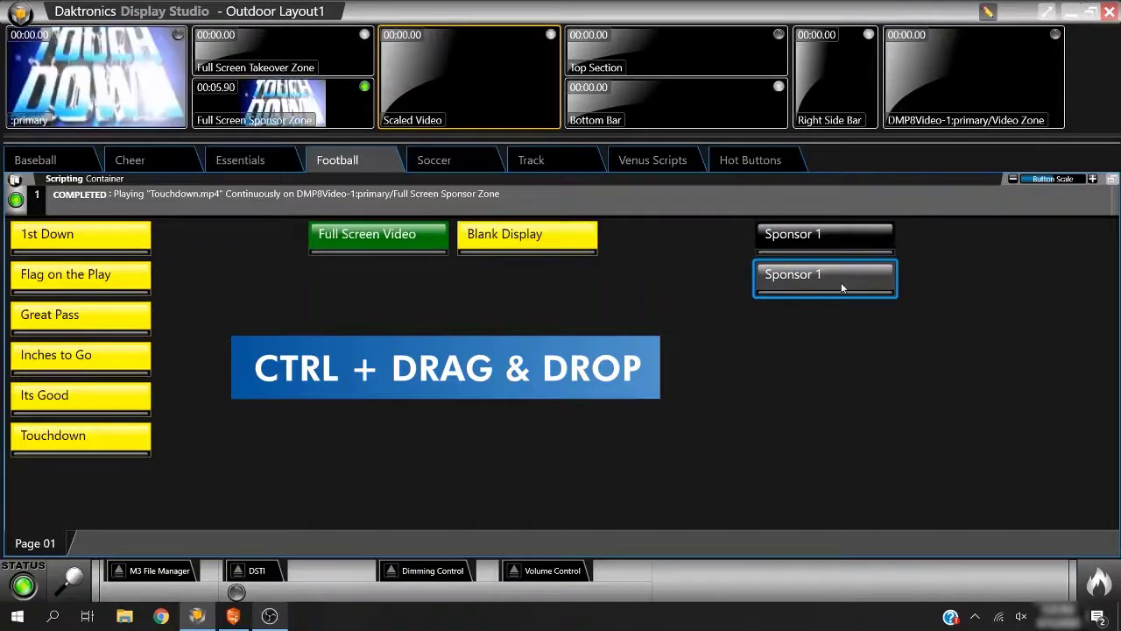
{"action": "double_click", "coordinate": [841, 282]}
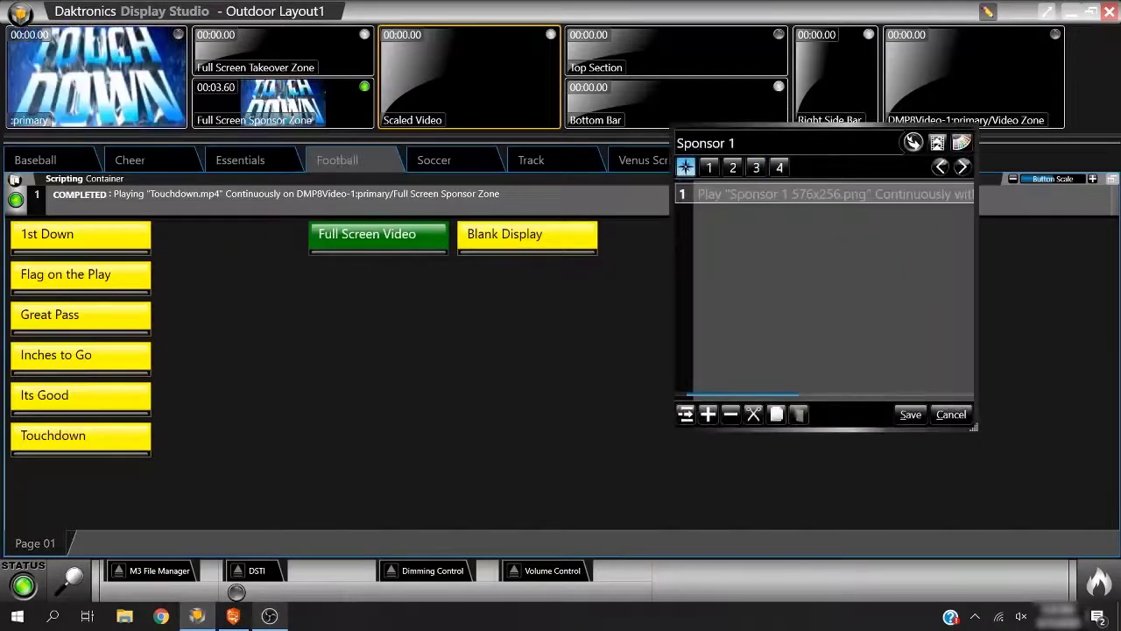
{"action": "key", "text": "BackSpace"}
{"action": "type", "text": "2"}
- Replace the Sponsor 2 button's content with the Sponsor 2 576x256 PNG file and save the button
{"action": "left_click", "coordinate": [778, 170]}
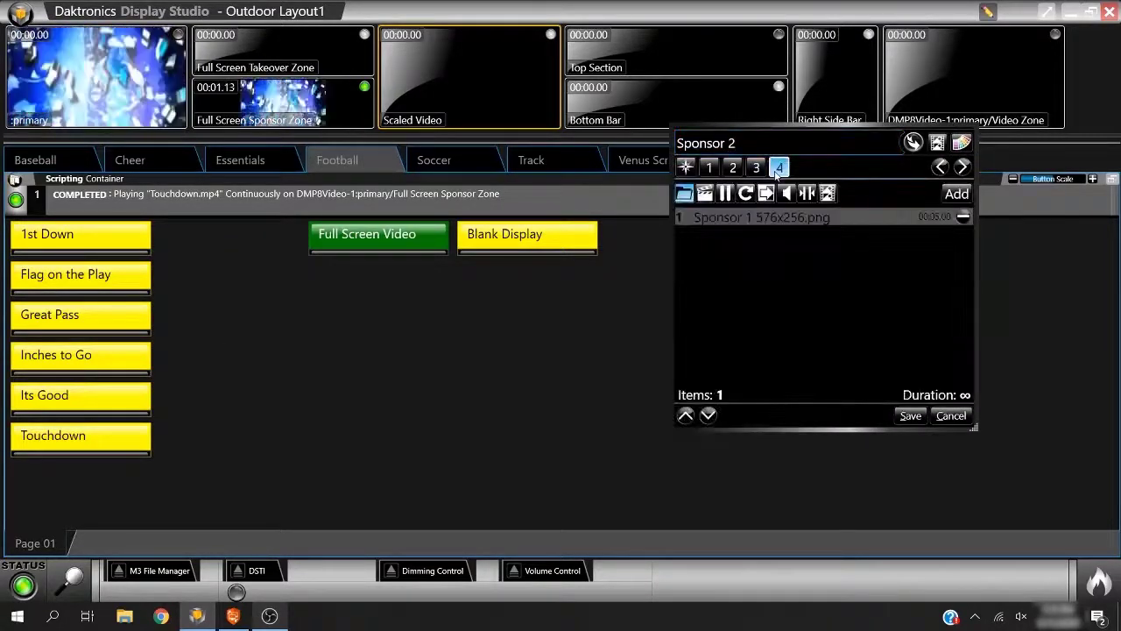
{"action": "left_click", "coordinate": [951, 197]}
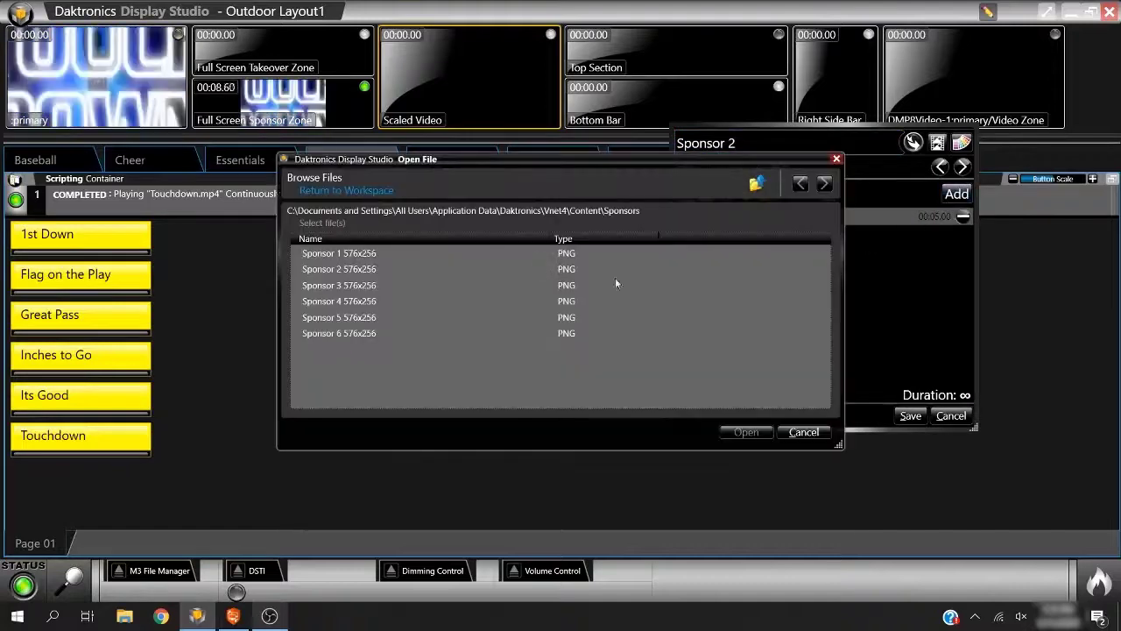
{"action": "double_click", "coordinate": [378, 269]}
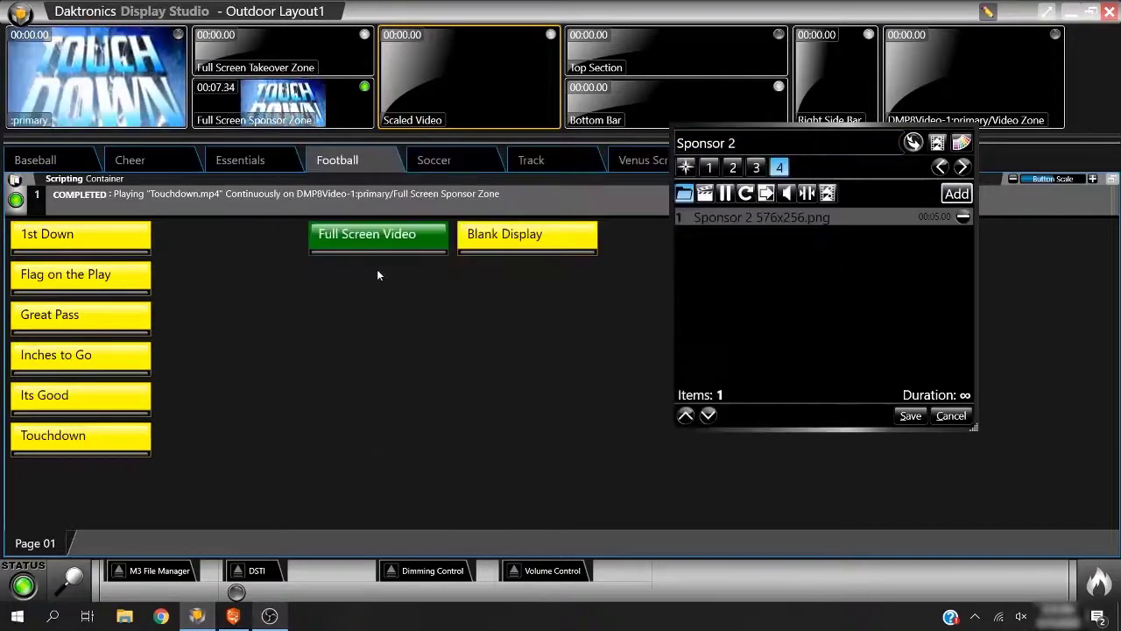
{"action": "left_click", "coordinate": [919, 420]}
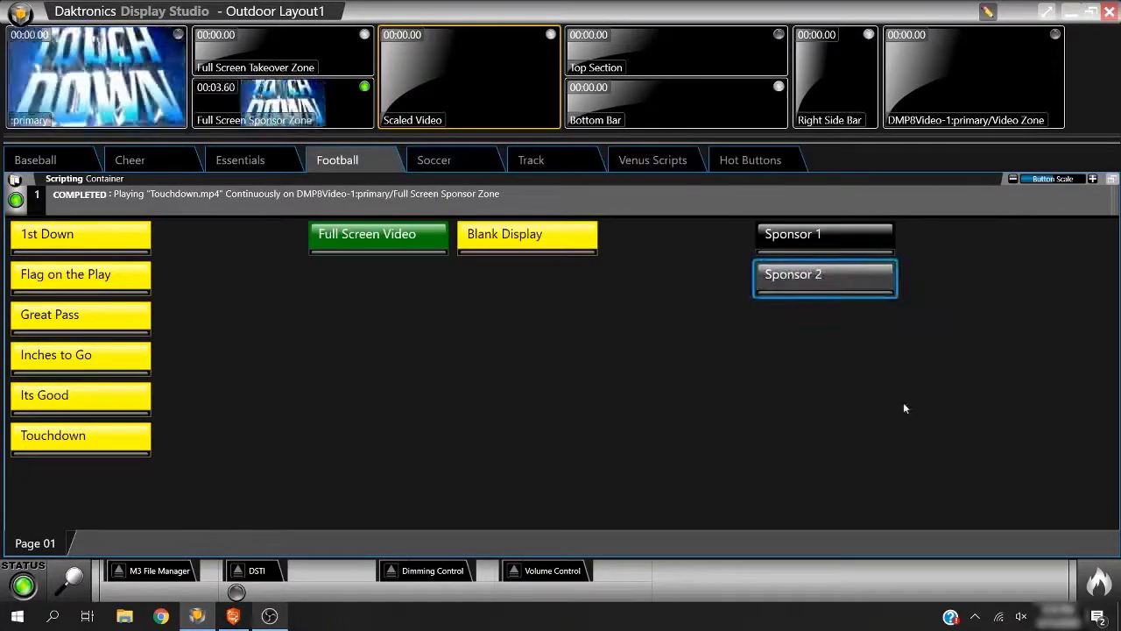
- Set the colour of both the Sponsor 1 and Sponsor 2 buttons to dark blue, saving each button
{"action": "double_click", "coordinate": [857, 243]}
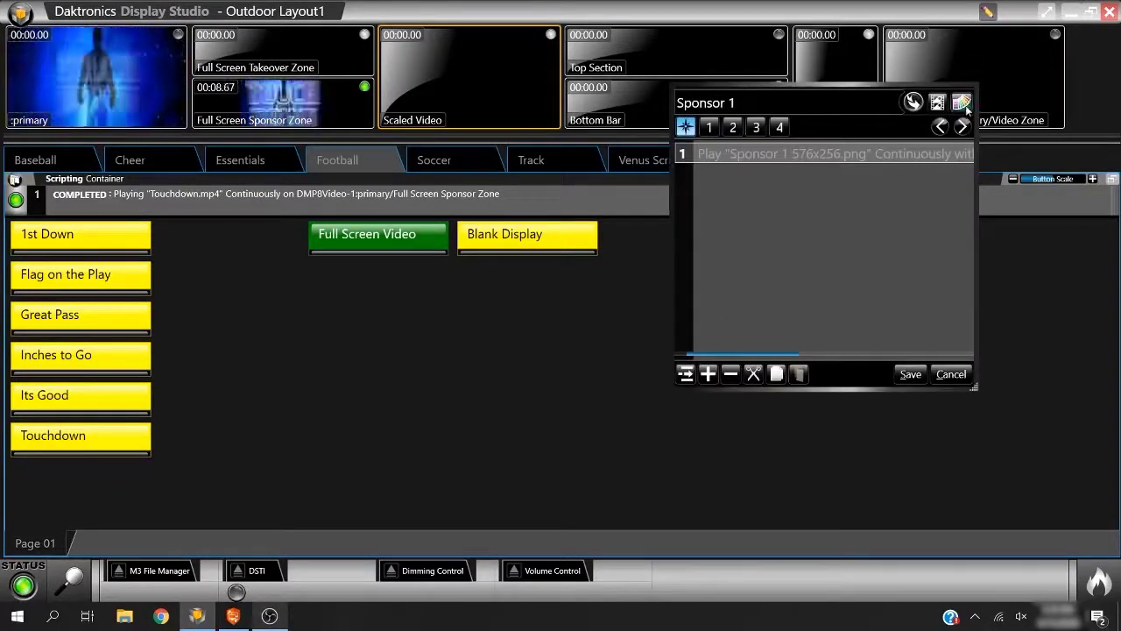
{"action": "left_click", "coordinate": [964, 104]}
{"action": "left_click", "coordinate": [953, 213]}
{"action": "left_click", "coordinate": [905, 378]}
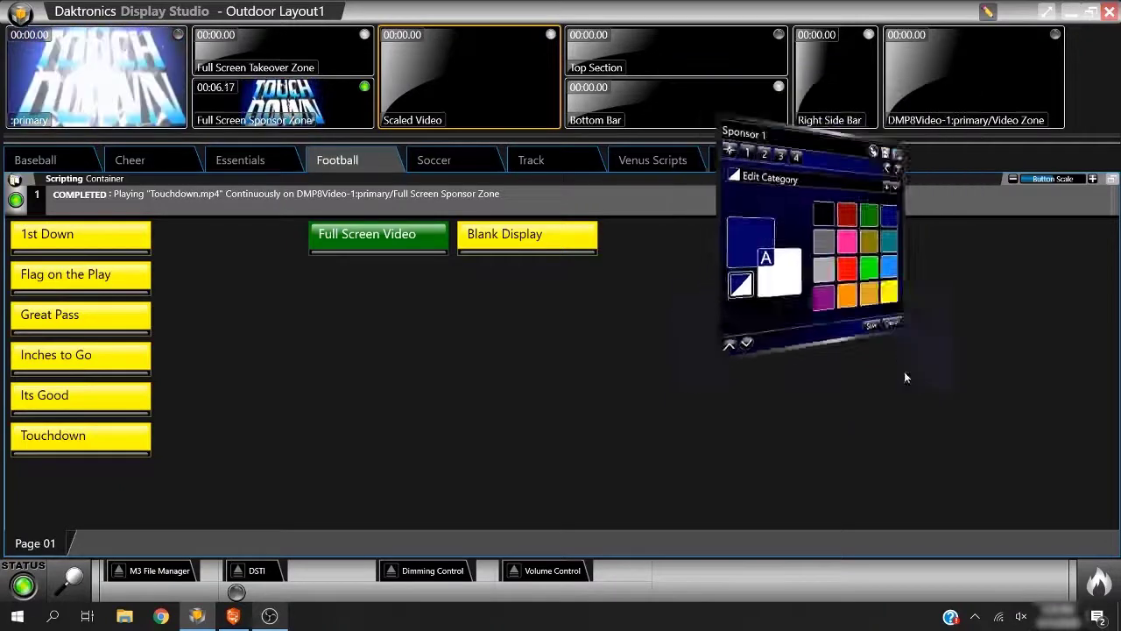
{"action": "double_click", "coordinate": [870, 278]}
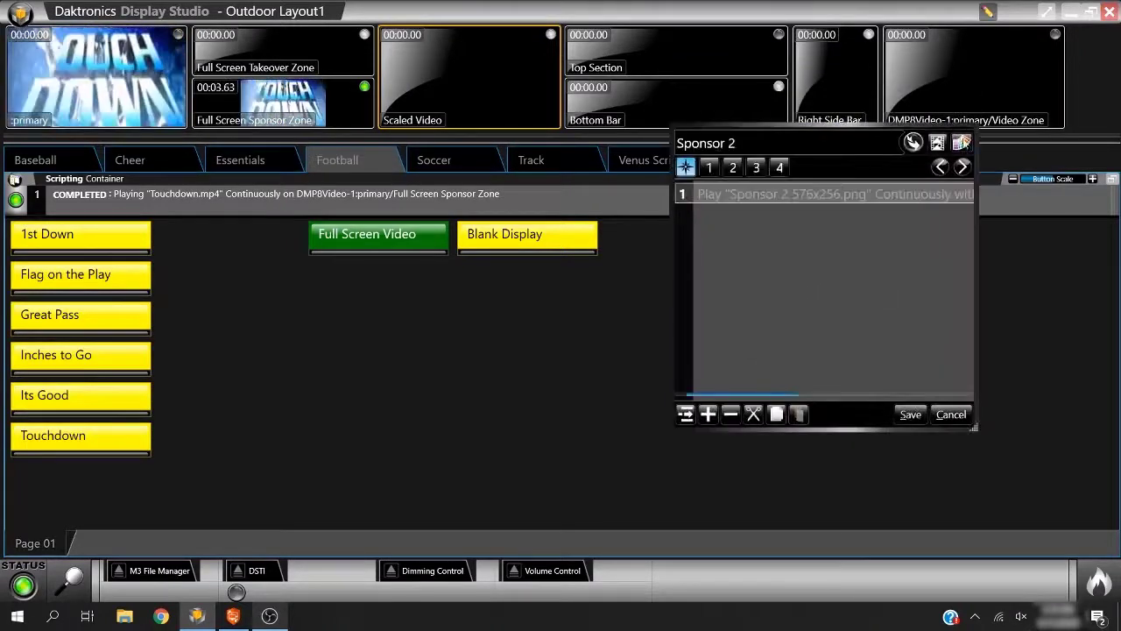
{"action": "left_click", "coordinate": [961, 143]}
{"action": "left_click", "coordinate": [945, 244]}
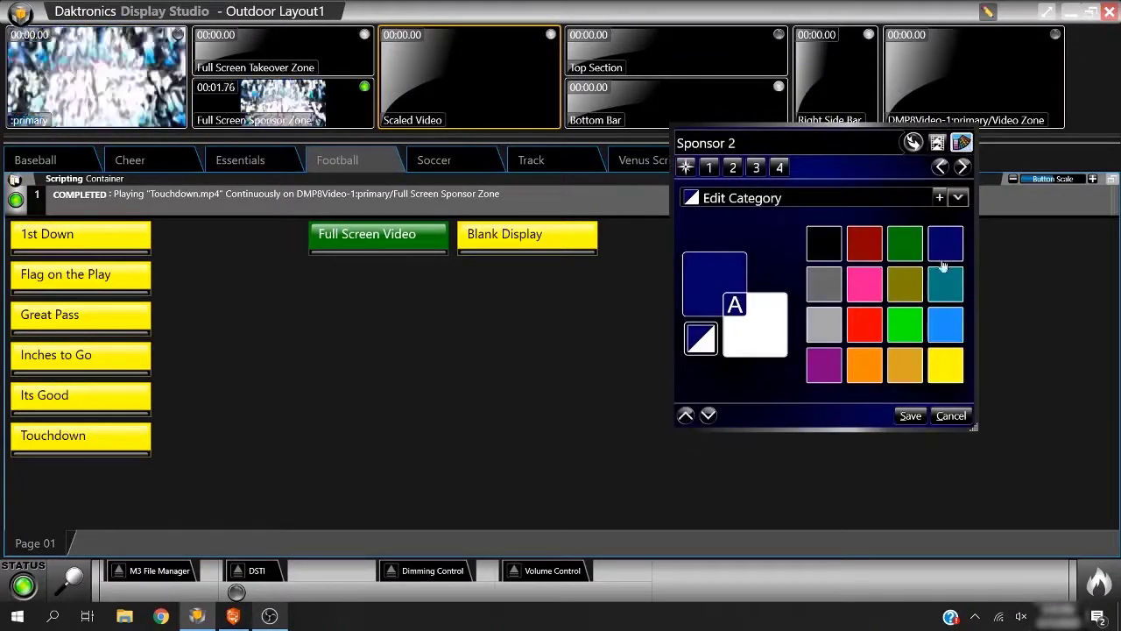
{"action": "left_click", "coordinate": [909, 417]}
- Create a System Control button named Sponsors with a 1-millisecond Wait and place it above Sponsor 1 as the column heading
{"action": "right_click", "coordinate": [944, 257]}
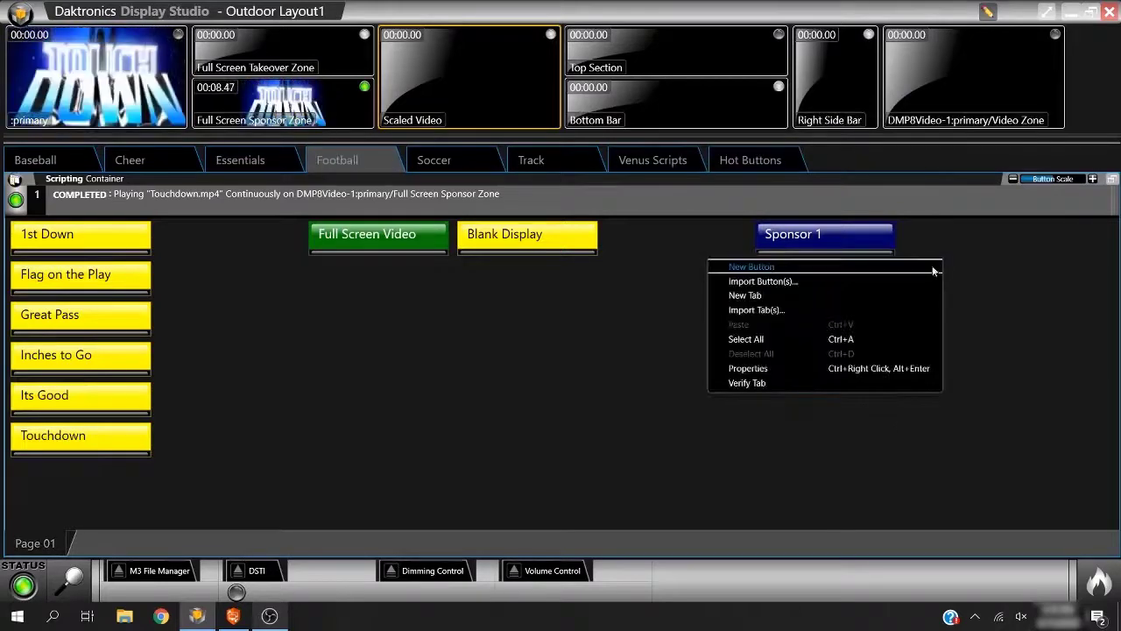
{"action": "left_click", "coordinate": [934, 271]}
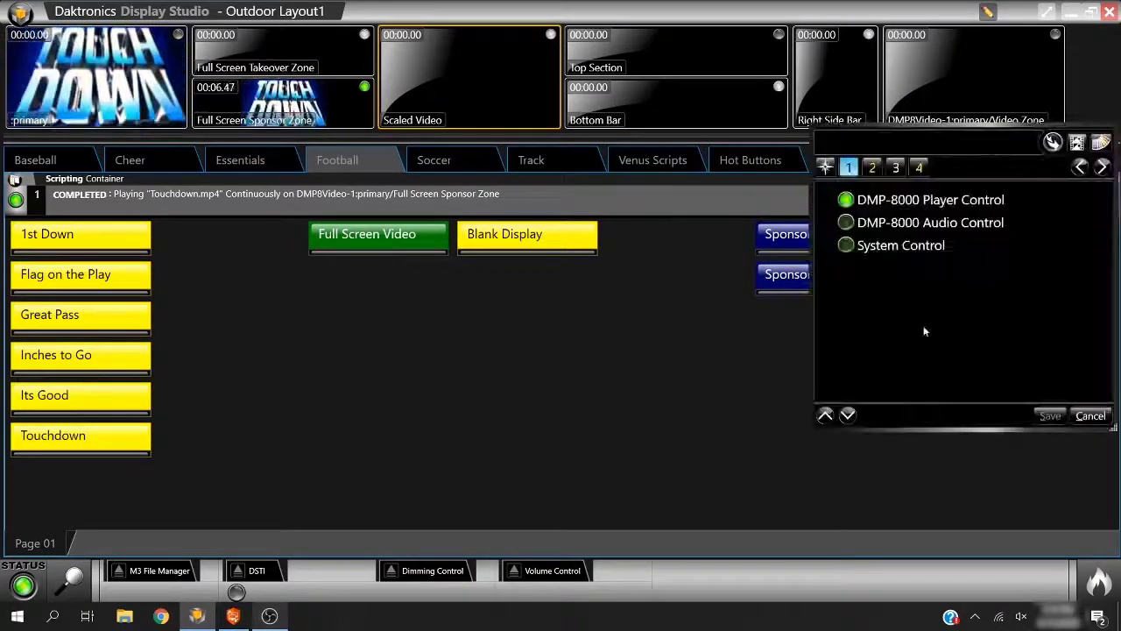
{"action": "left_click", "coordinate": [872, 167]}
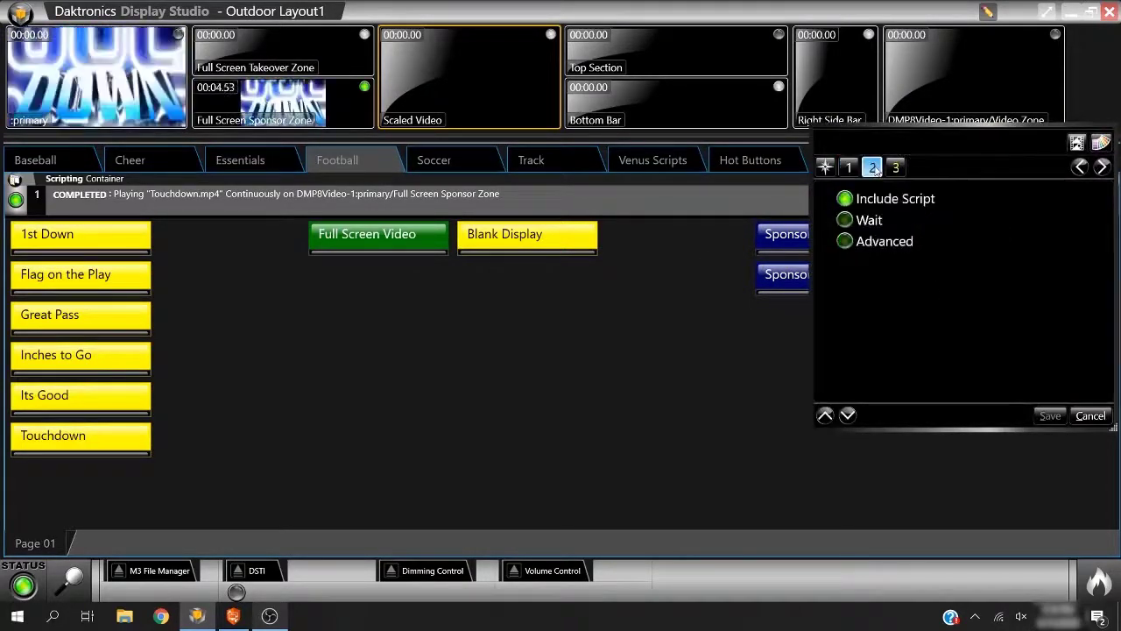
{"action": "left_click", "coordinate": [870, 220]}
{"action": "left_click", "coordinate": [895, 168]}
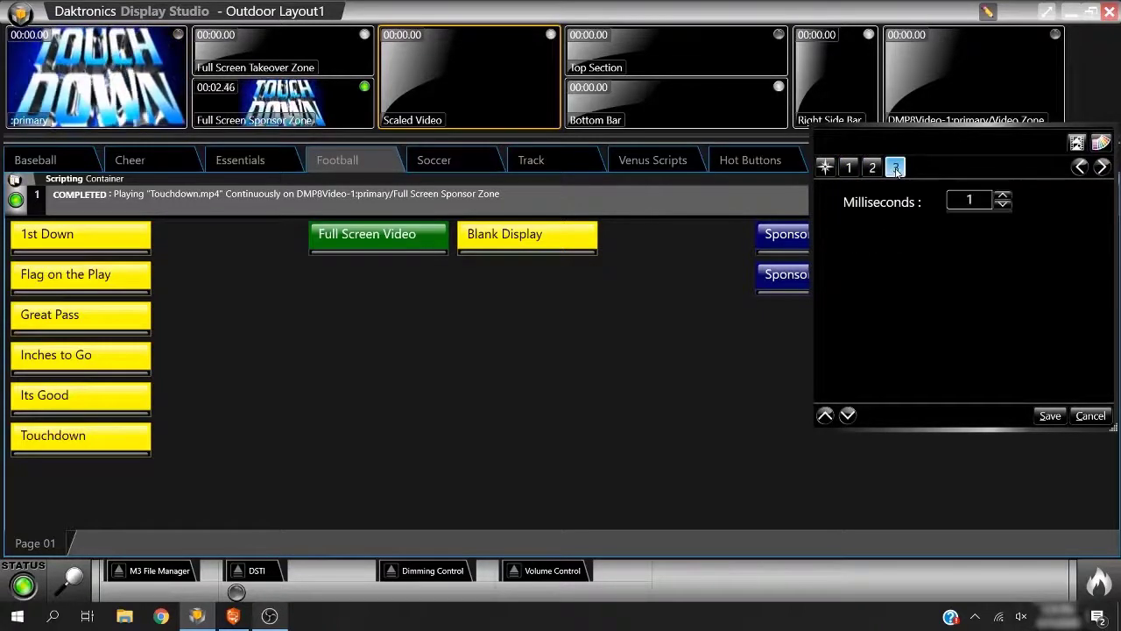
{"action": "left_click", "coordinate": [915, 142]}
{"action": "type", "text": "Sponsors"}
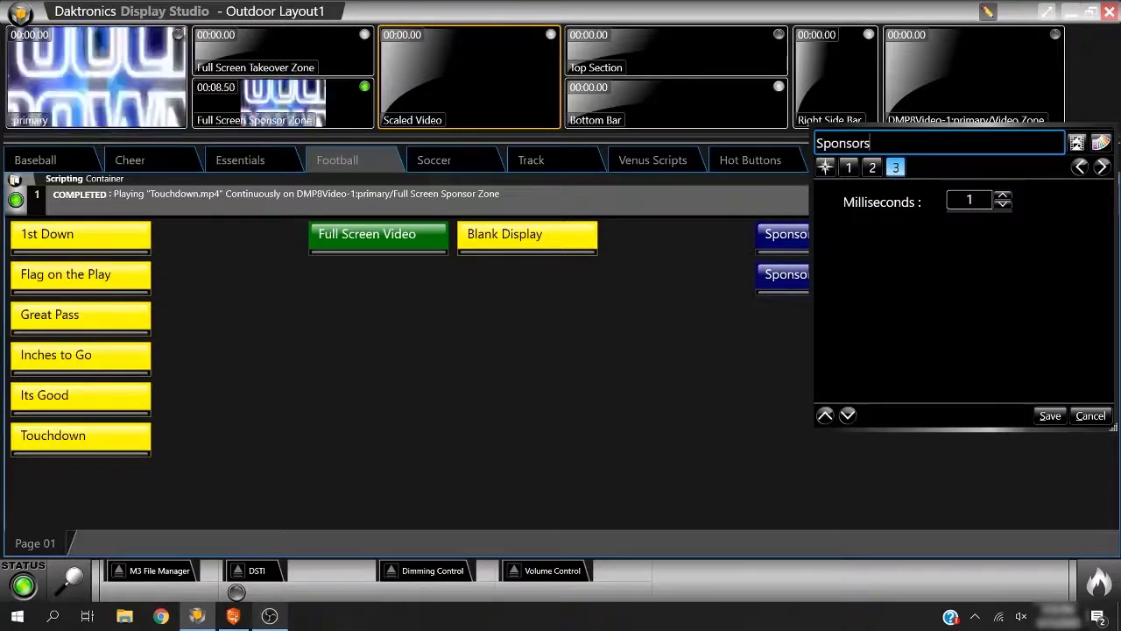
{"action": "left_click", "coordinate": [1050, 415]}
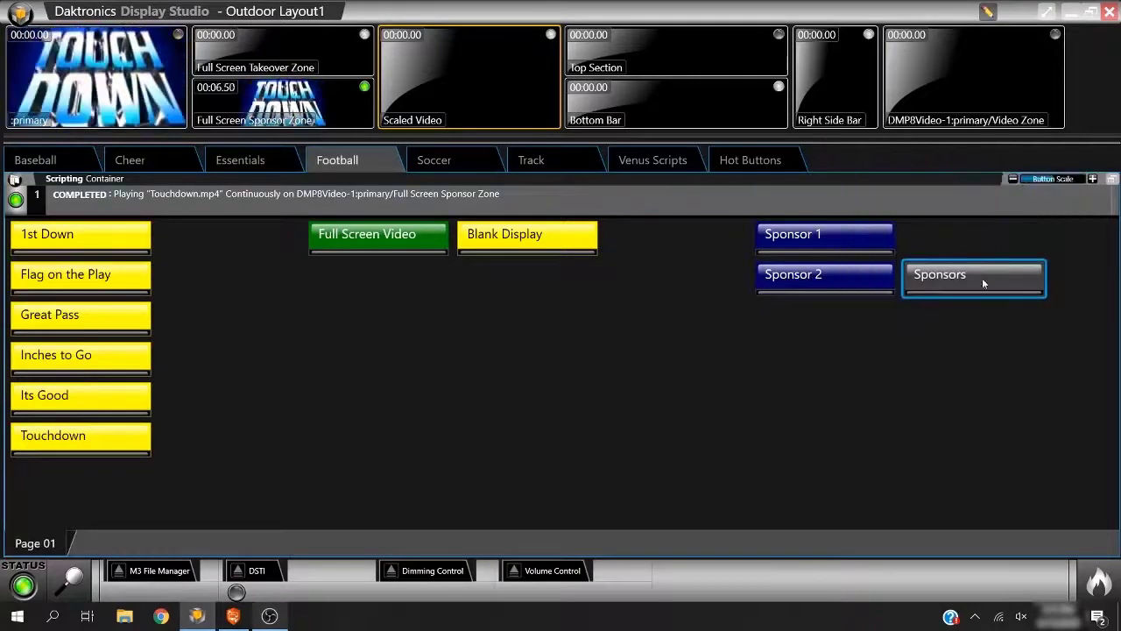
{"action": "left_click_drag", "start_coordinate": [982, 280], "coordinate": [834, 226]}
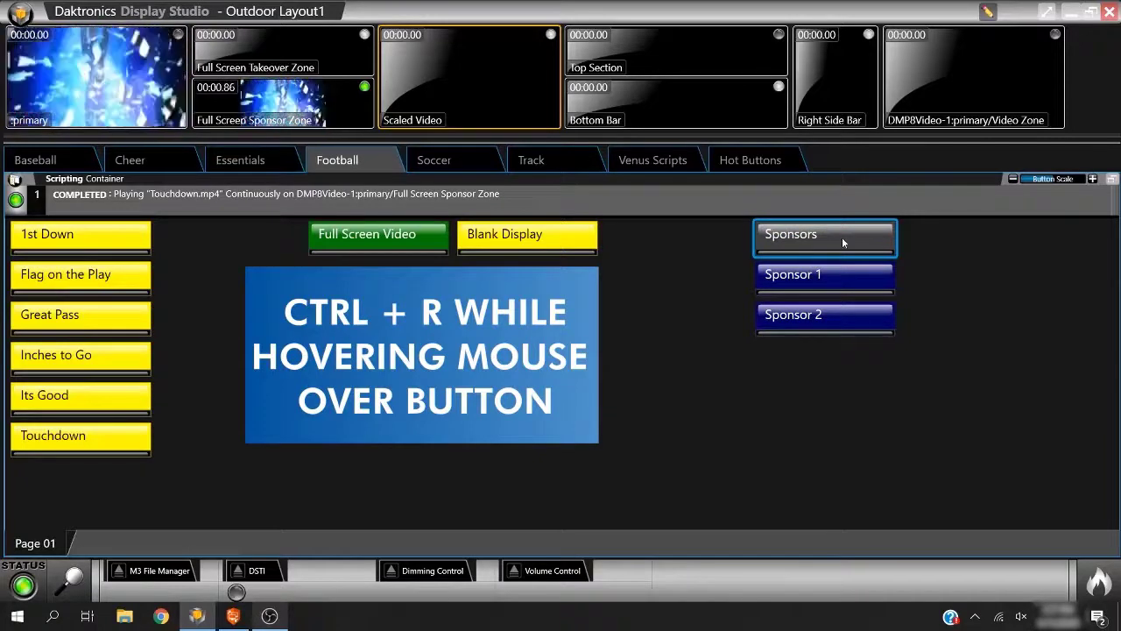
- Show the thumbnail on the Sponsor 1 button and view the thumbnail option in its properties
{"action": "left_click", "coordinate": [848, 287]}
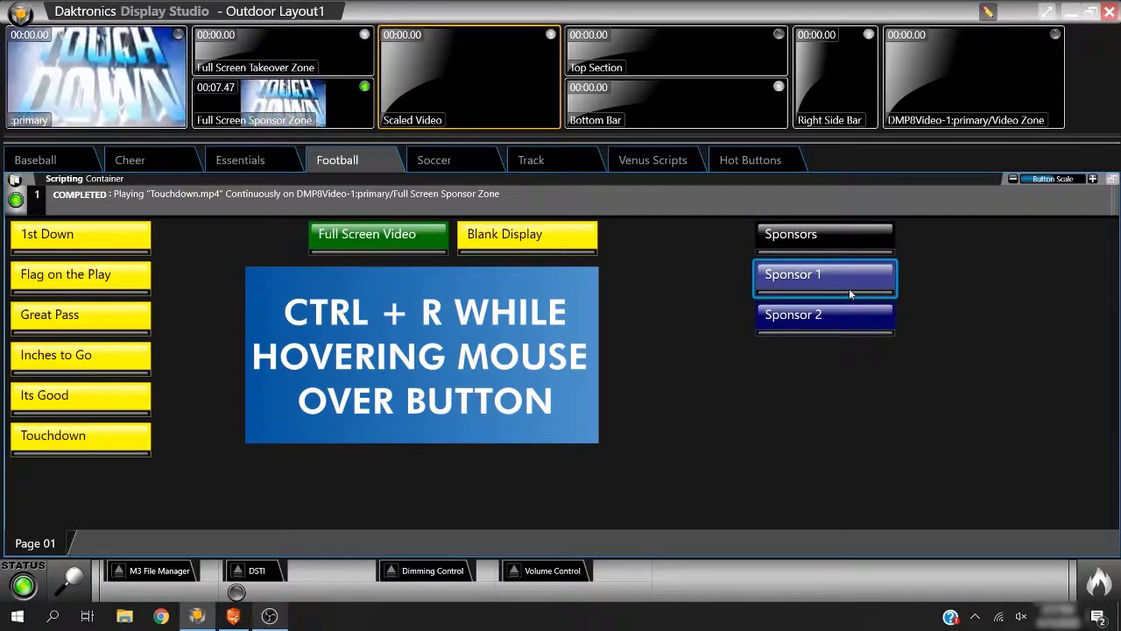
{"action": "key", "text": "ctrl+r"}
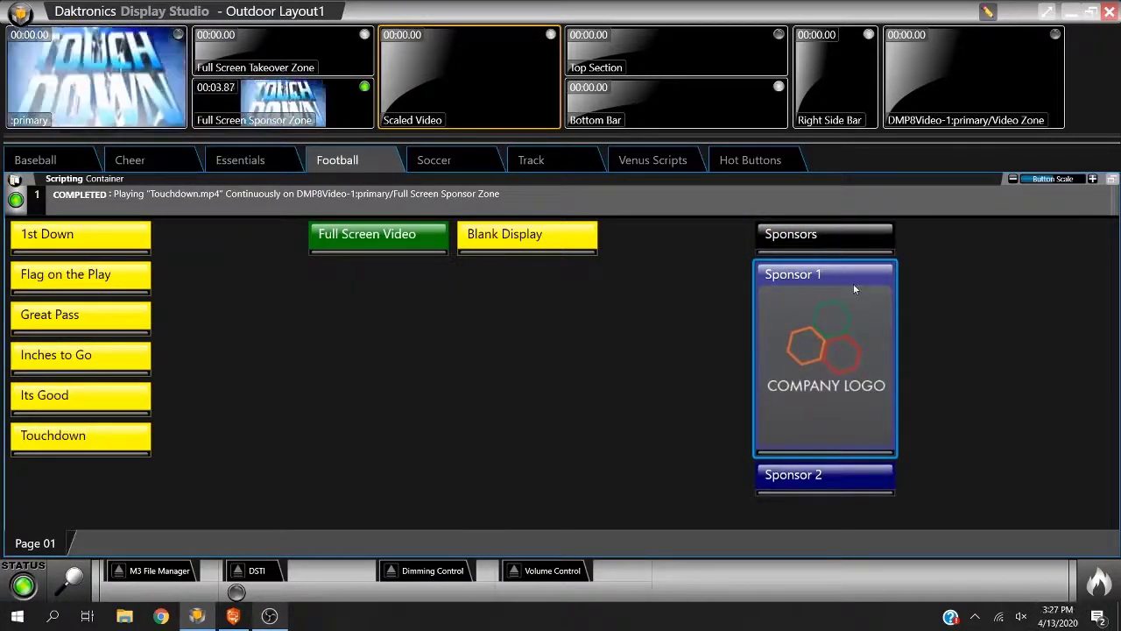
{"action": "right_click", "coordinate": [853, 283]}
{"action": "left_click", "coordinate": [819, 336]}
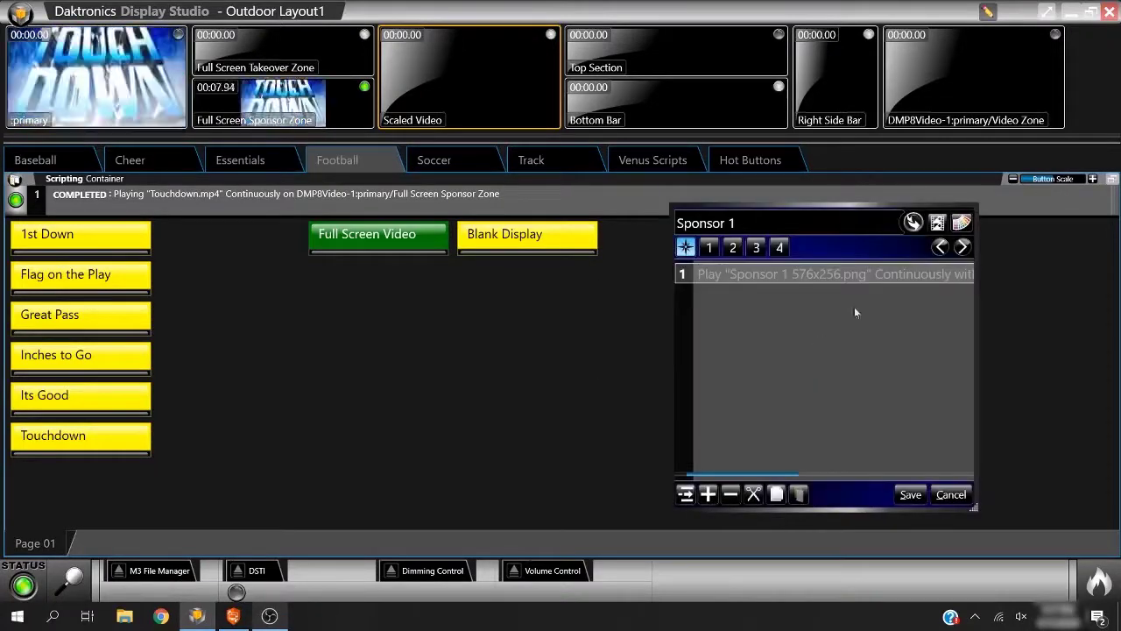
{"action": "left_click", "coordinate": [938, 223]}
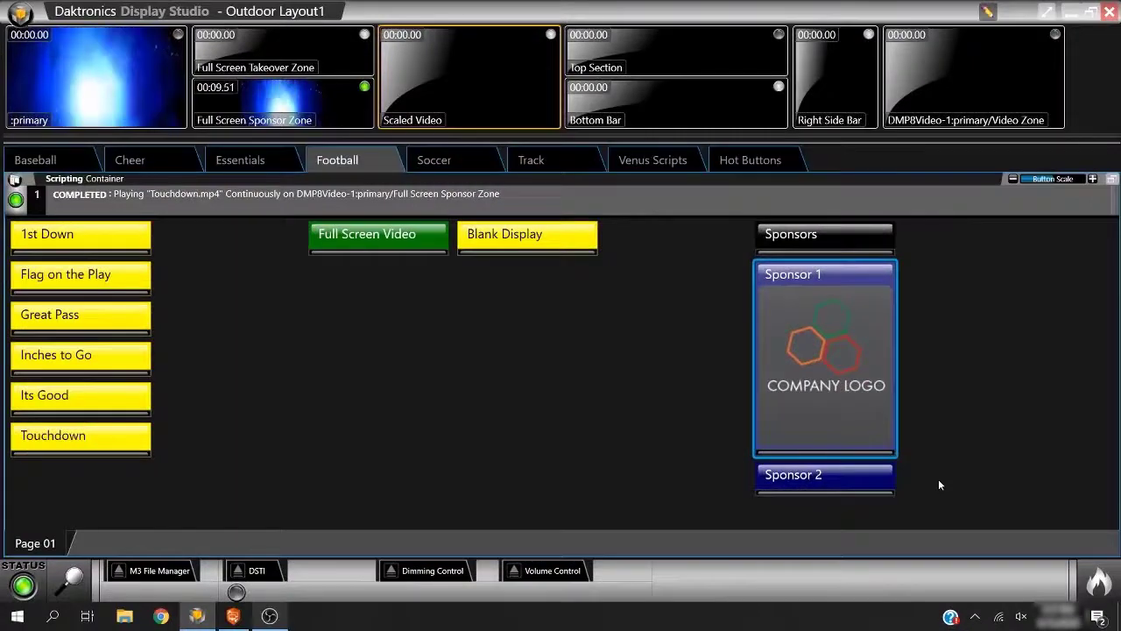
- Add a hotkey mapping that assigns T to the Football tab's Touchdown button, and trigger the button with it
{"action": "left_click", "coordinate": [1112, 589]}
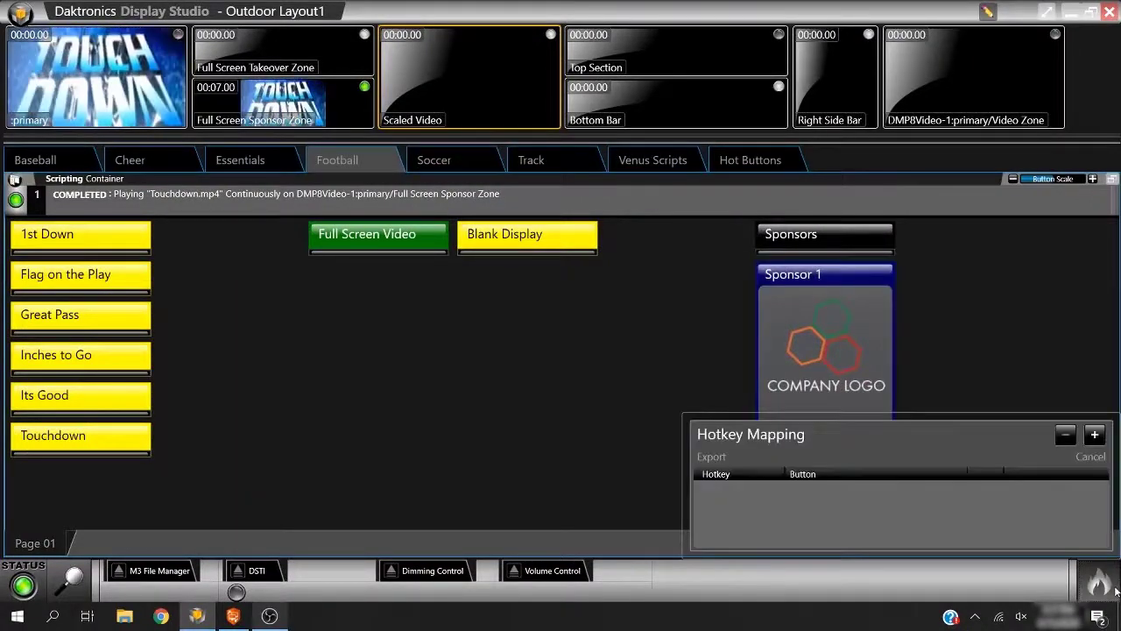
{"action": "left_click", "coordinate": [1100, 444]}
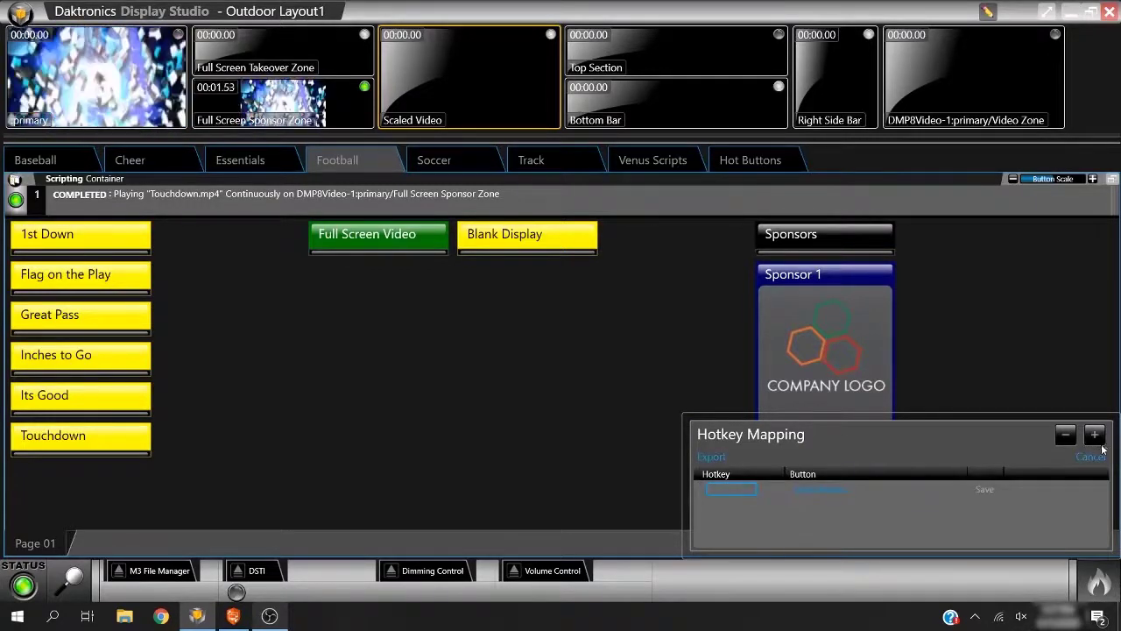
{"action": "left_click", "coordinate": [811, 490]}
{"action": "left_click", "coordinate": [701, 455]}
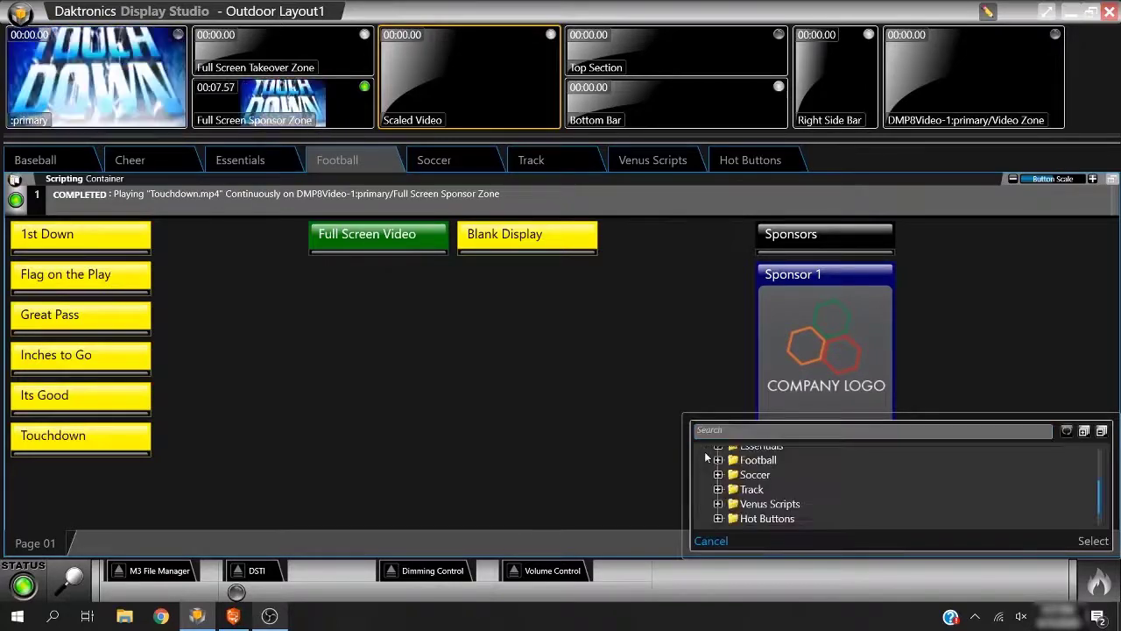
{"action": "left_click", "coordinate": [718, 460]}
{"action": "left_click", "coordinate": [732, 460]}
{"action": "left_click", "coordinate": [746, 463]}
{"action": "scroll", "coordinate": [767, 464], "scroll_direction": "up", "scroll_amount": 1}
{"action": "scroll", "coordinate": [824, 478], "scroll_direction": "up", "scroll_amount": 2}
{"action": "left_click", "coordinate": [804, 488]}
{"action": "left_click", "coordinate": [1093, 540]}
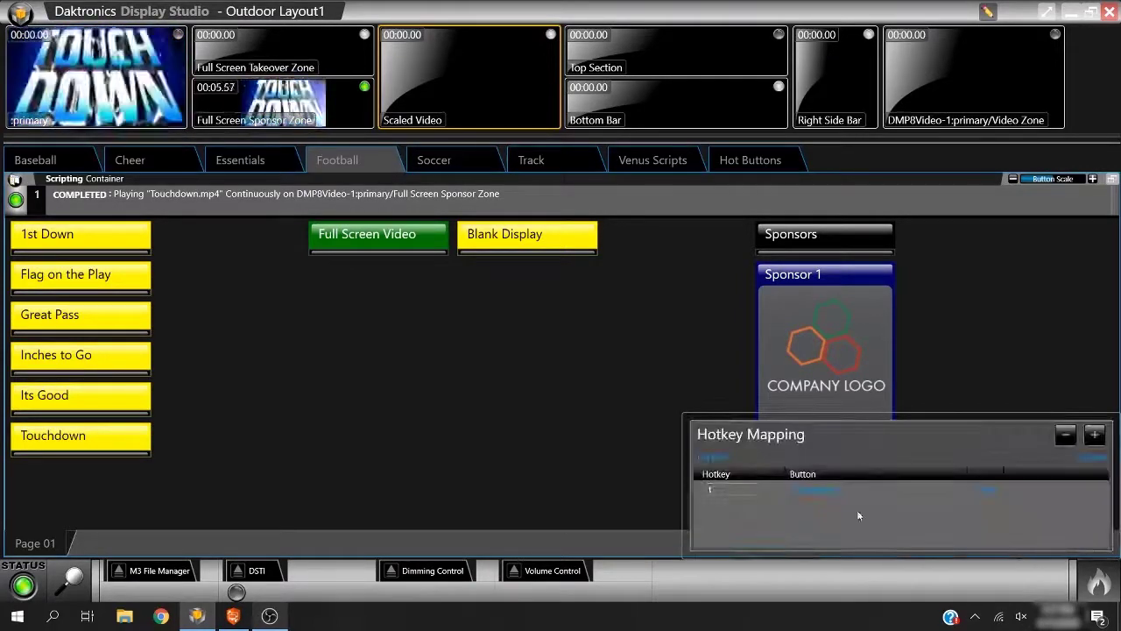
{"action": "left_click", "coordinate": [507, 251]}
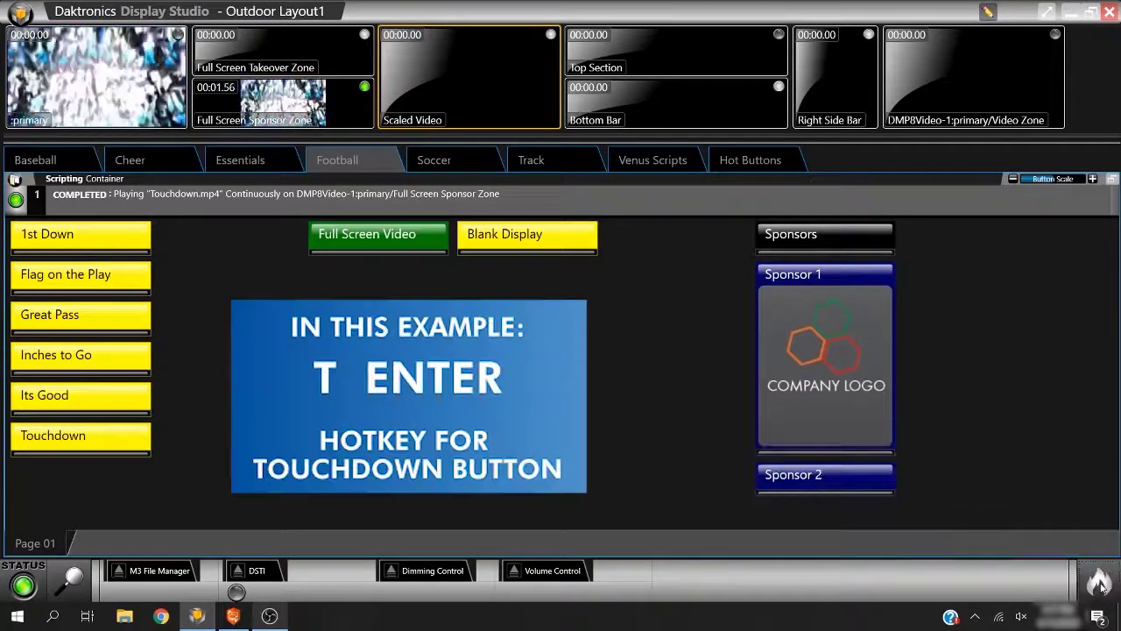
{"action": "key", "text": "t"}
{"action": "key", "text": "Return"}
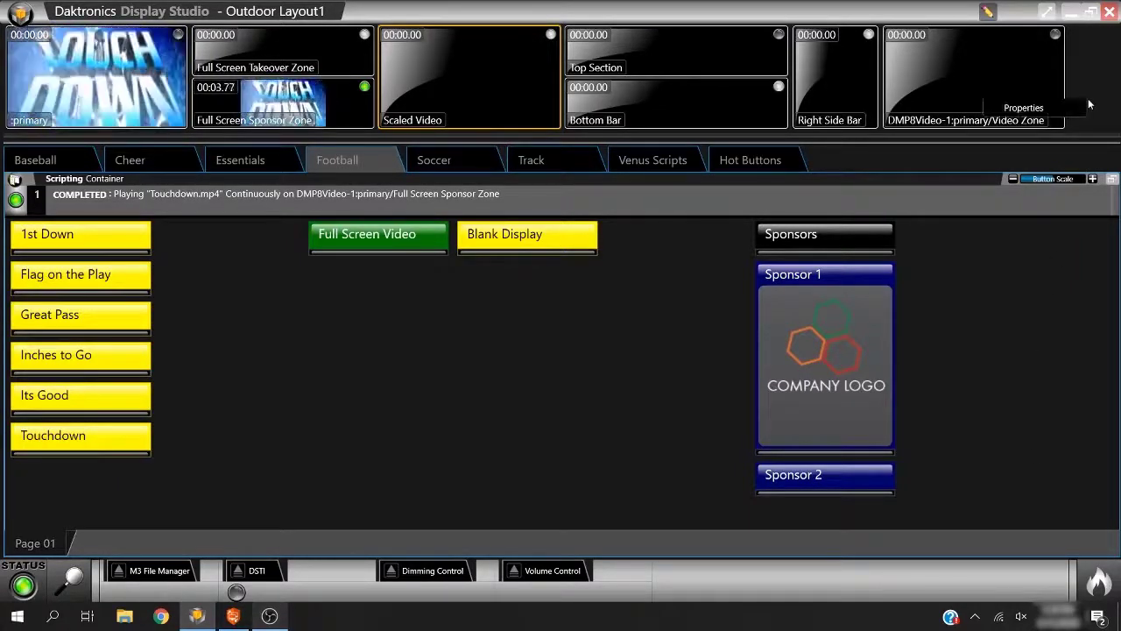
- Rearrange the zone previews by moving the DMP8Video-1:primary/Video Zone preview above Right Side Bar, and save the preview layout
{"action": "left_click", "coordinate": [1069, 112]}
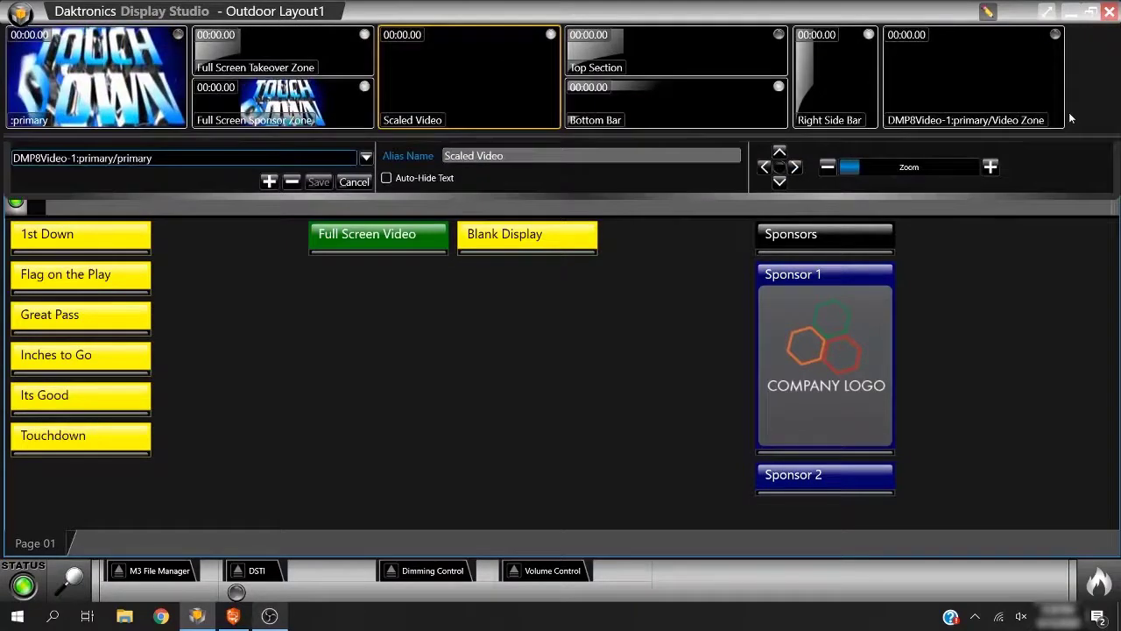
{"action": "left_click", "coordinate": [994, 85]}
{"action": "left_click_drag", "start_coordinate": [995, 85], "coordinate": [844, 76]}
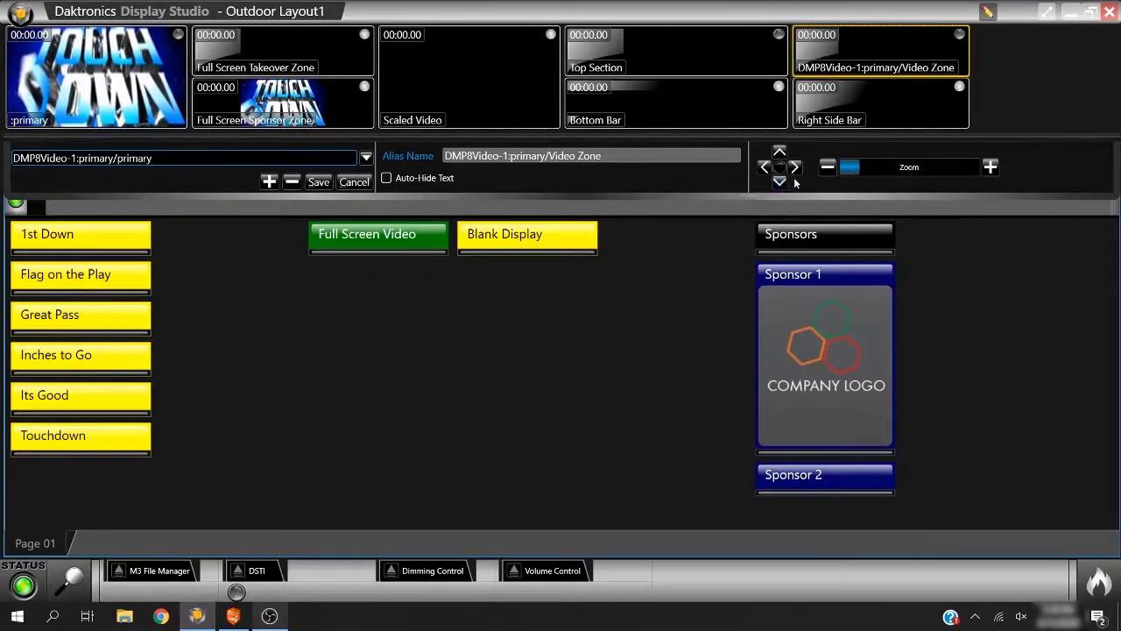
{"action": "left_click", "coordinate": [319, 182]}
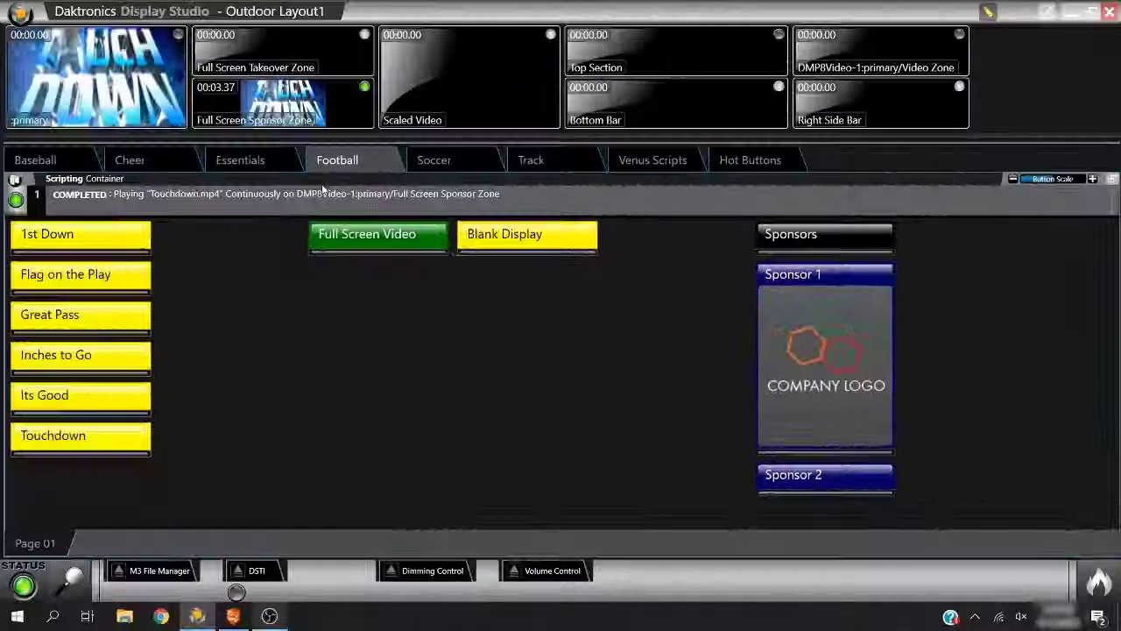
{"action": "left_click", "coordinate": [403, 237]}
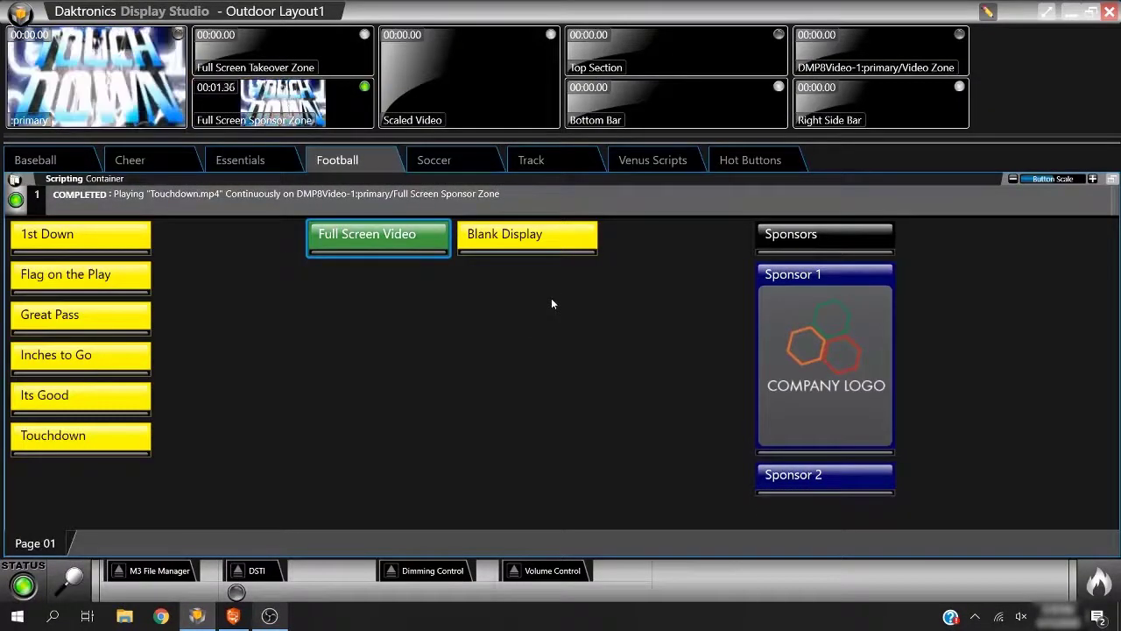
- Save a copy of the workspace as Postseason and load the new workspace
{"action": "left_click", "coordinate": [13, 14]}
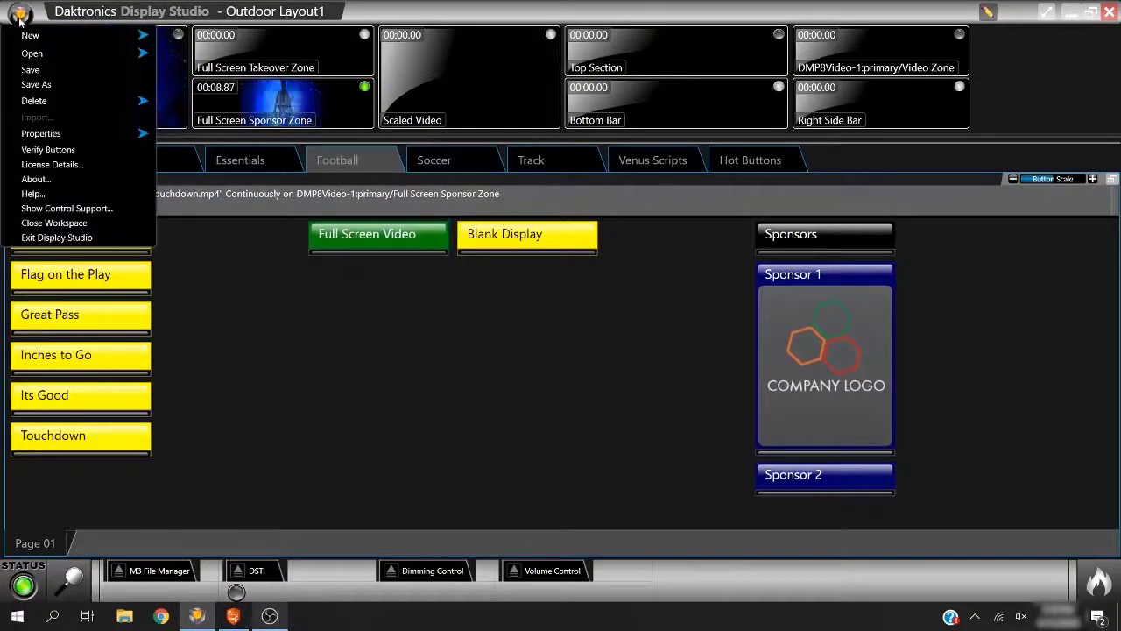
{"action": "left_click", "coordinate": [98, 86]}
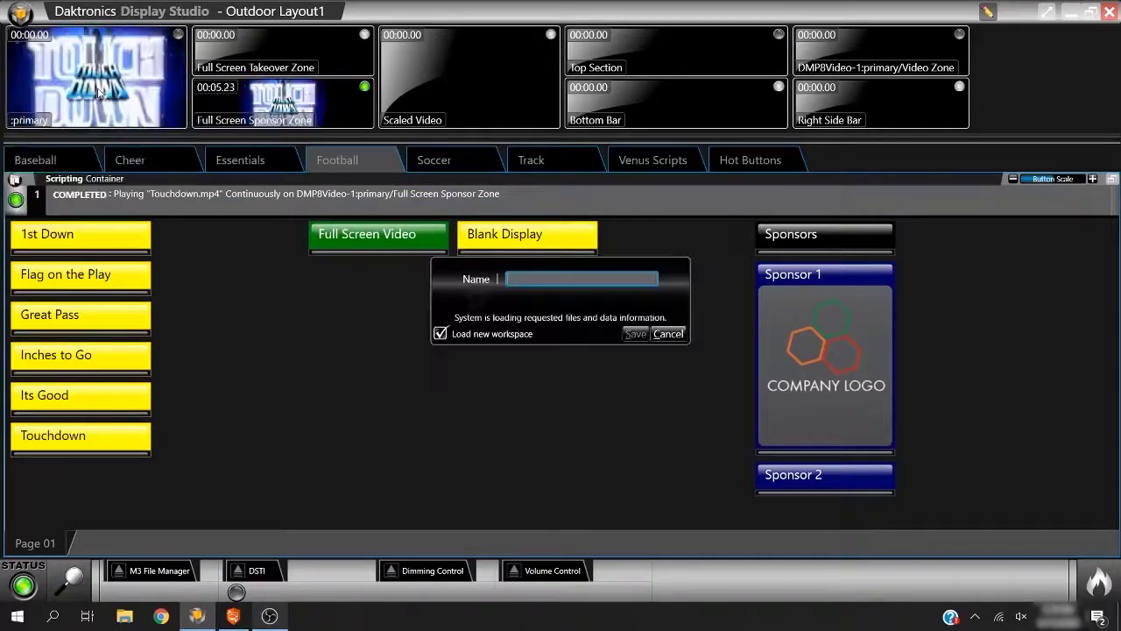
{"action": "type", "text": "Posts"}
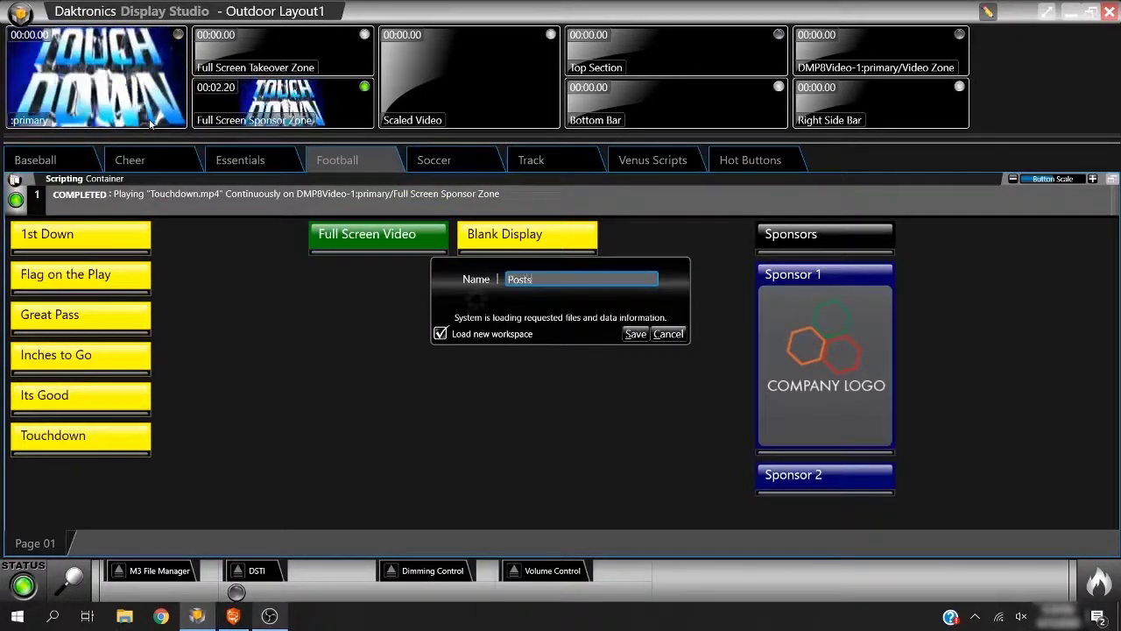
{"action": "type", "text": "eason"}
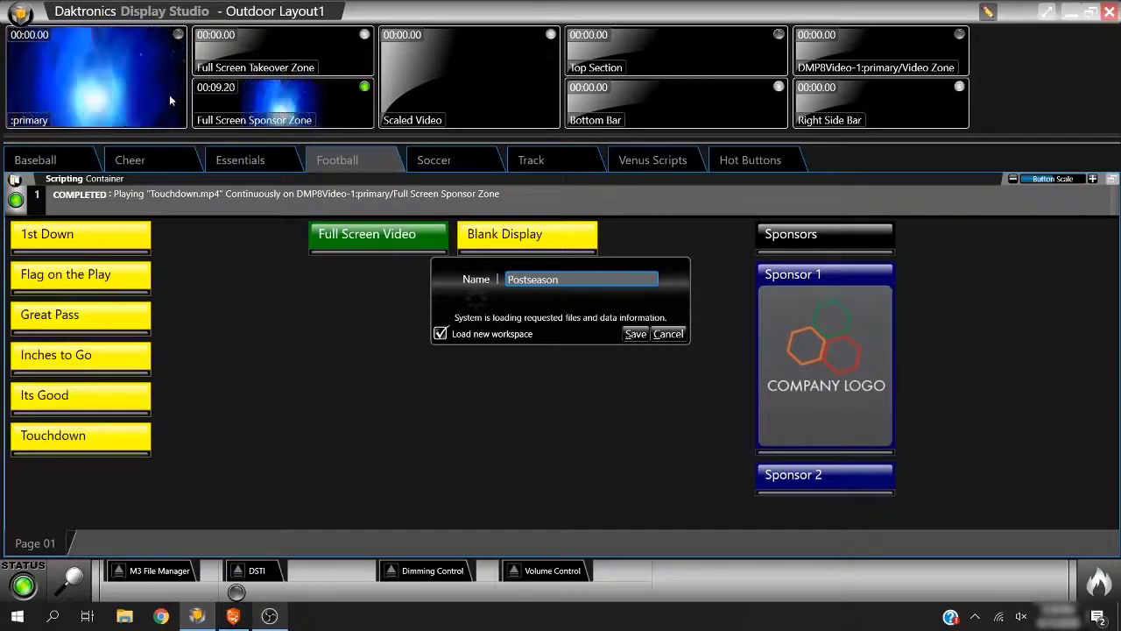
{"action": "left_click", "coordinate": [637, 336]}
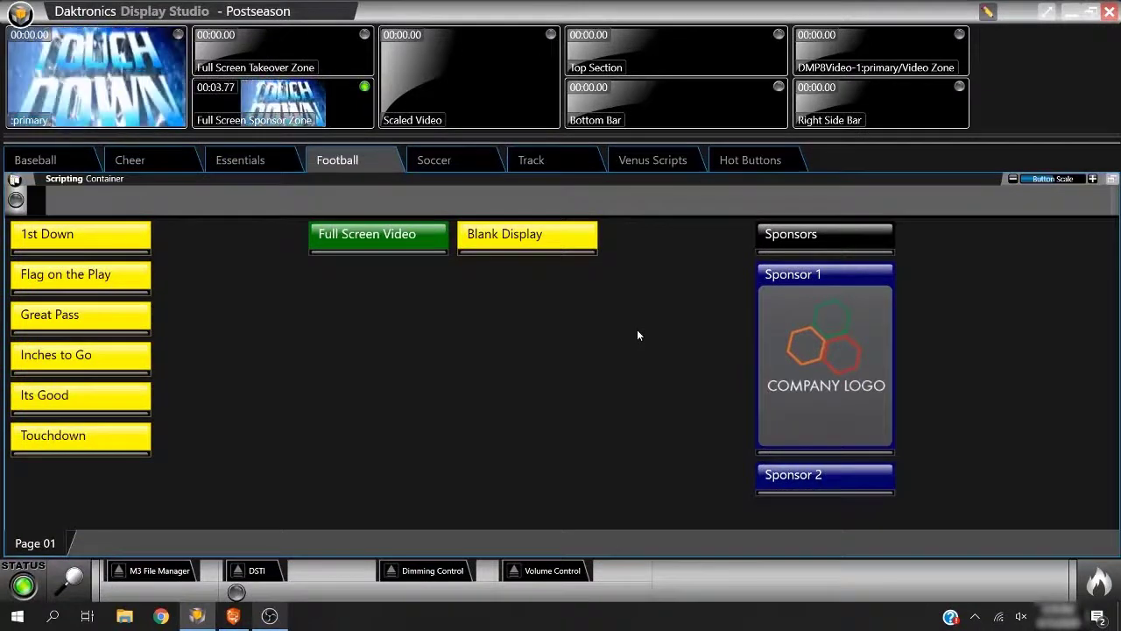
- Verify all buttons in the workspace for errors, and run the verification on the Sponsor 1 button alone
{"action": "left_click", "coordinate": [20, 14]}
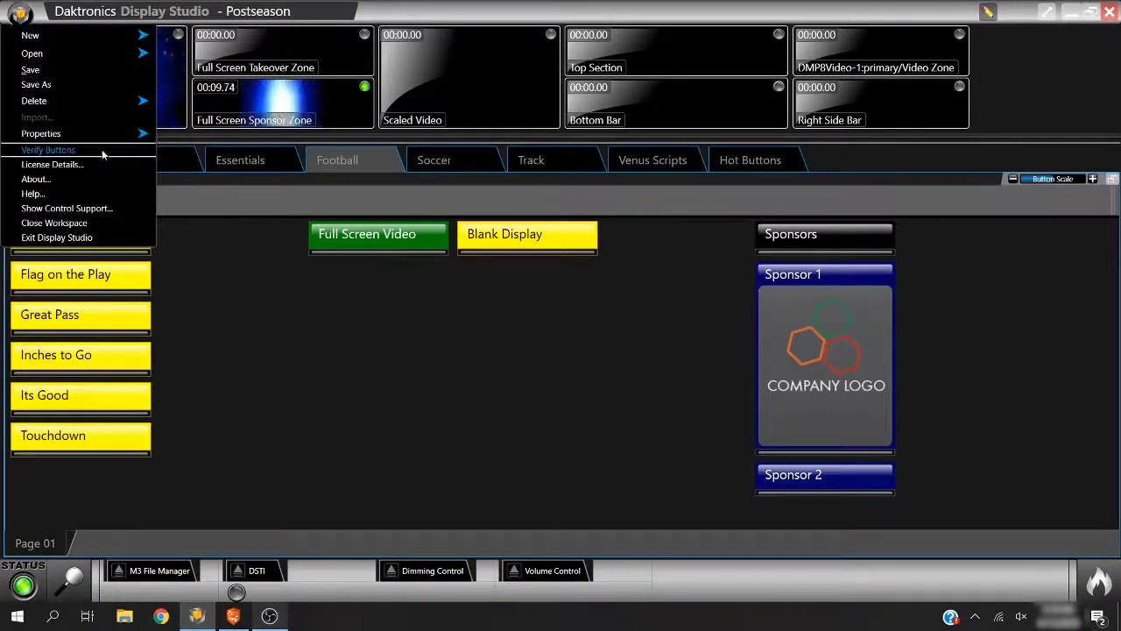
{"action": "left_click", "coordinate": [48, 150]}
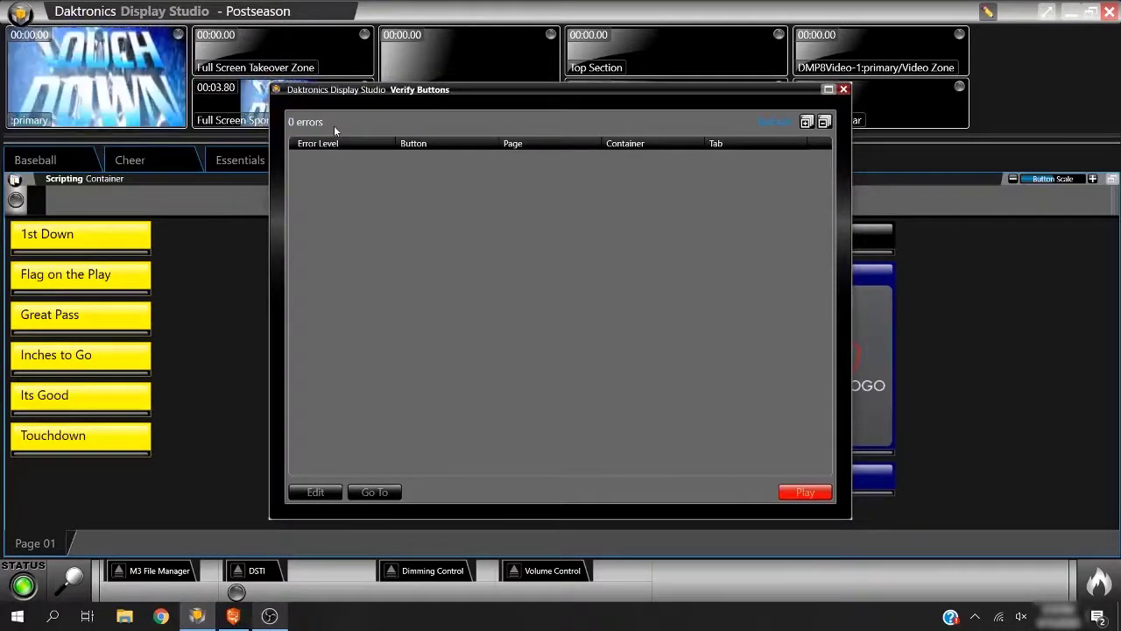
{"action": "left_click", "coordinate": [844, 88]}
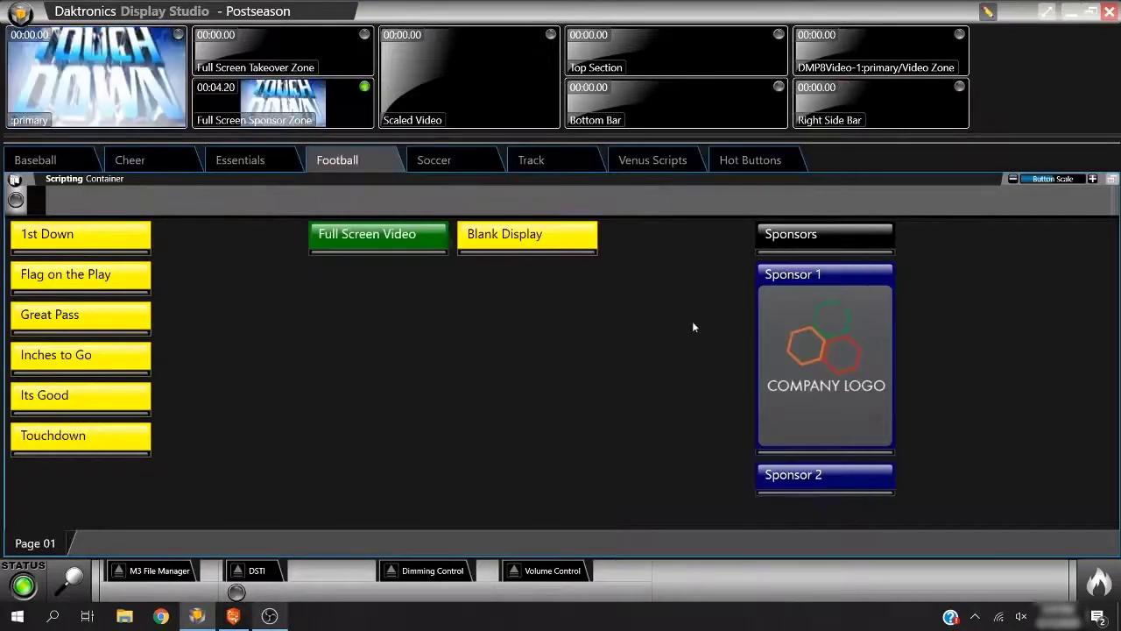
{"action": "right_click", "coordinate": [824, 299]}
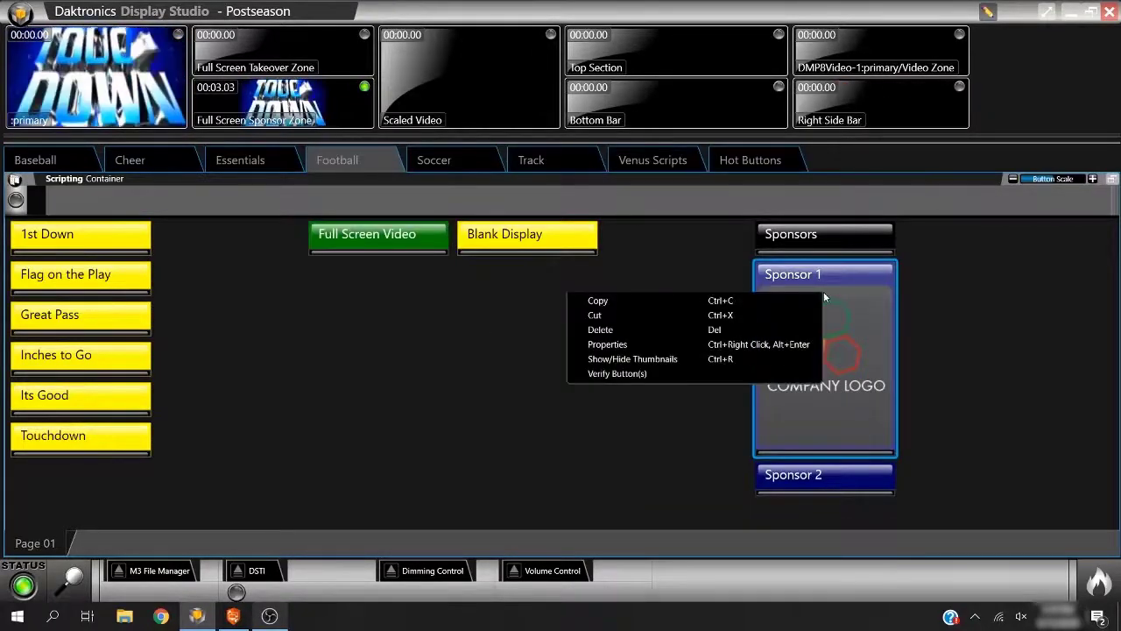
{"action": "left_click", "coordinate": [754, 374]}
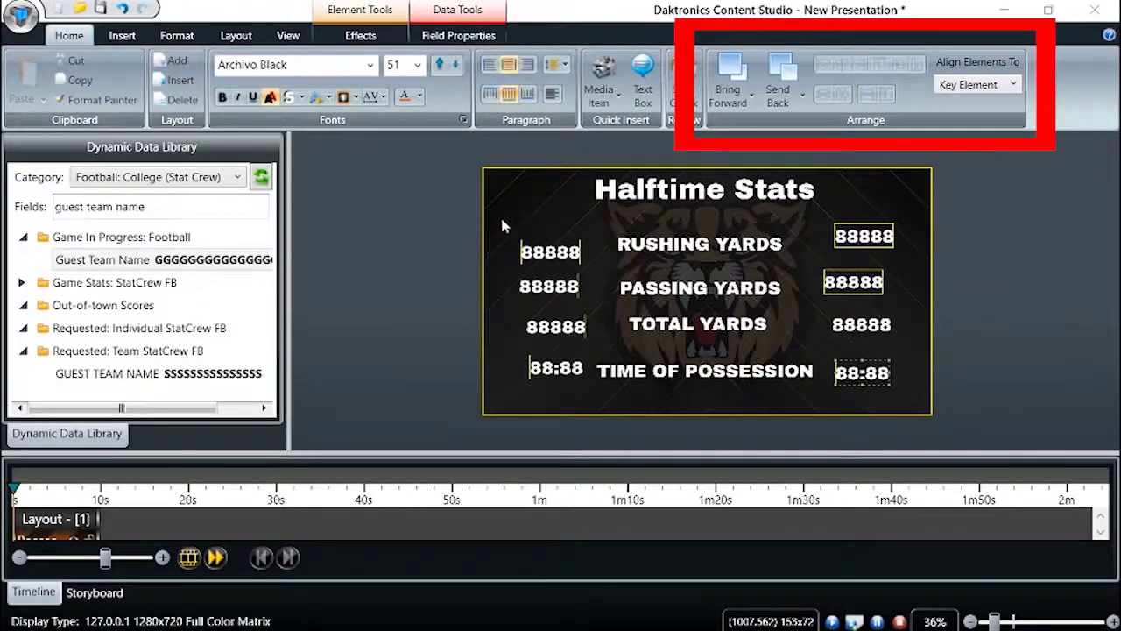
- In Content Studio, centre-align the four stat values left of the labels, and align the Rushing Yards label with both its values in one row
{"action": "left_click_drag", "start_coordinate": [501, 218], "coordinate": [570, 391]}
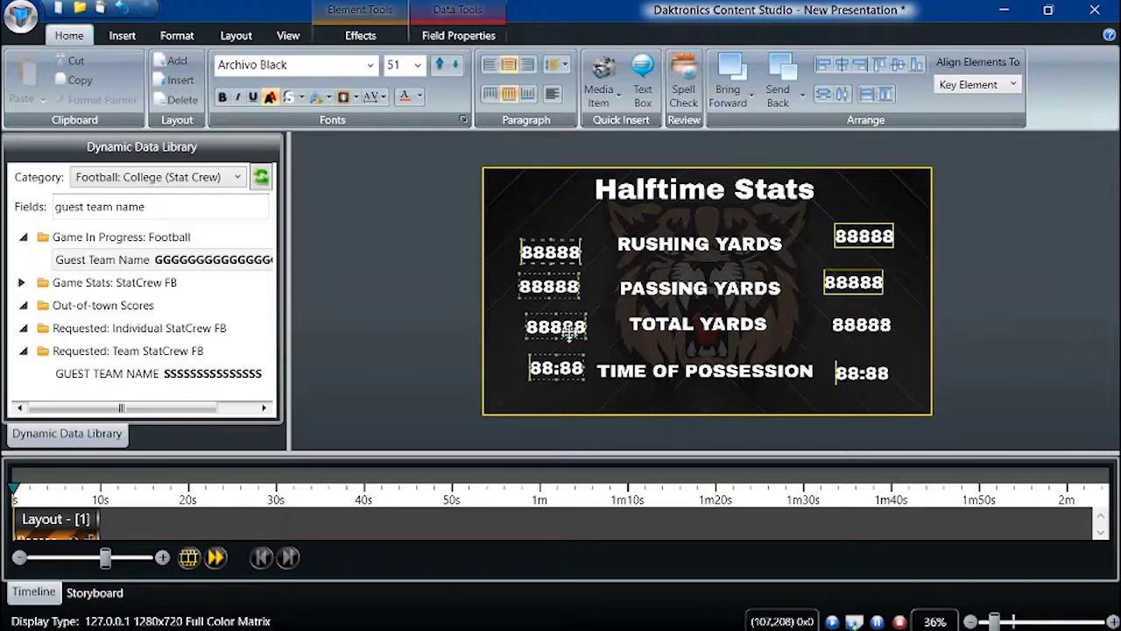
{"action": "left_click", "coordinate": [843, 68]}
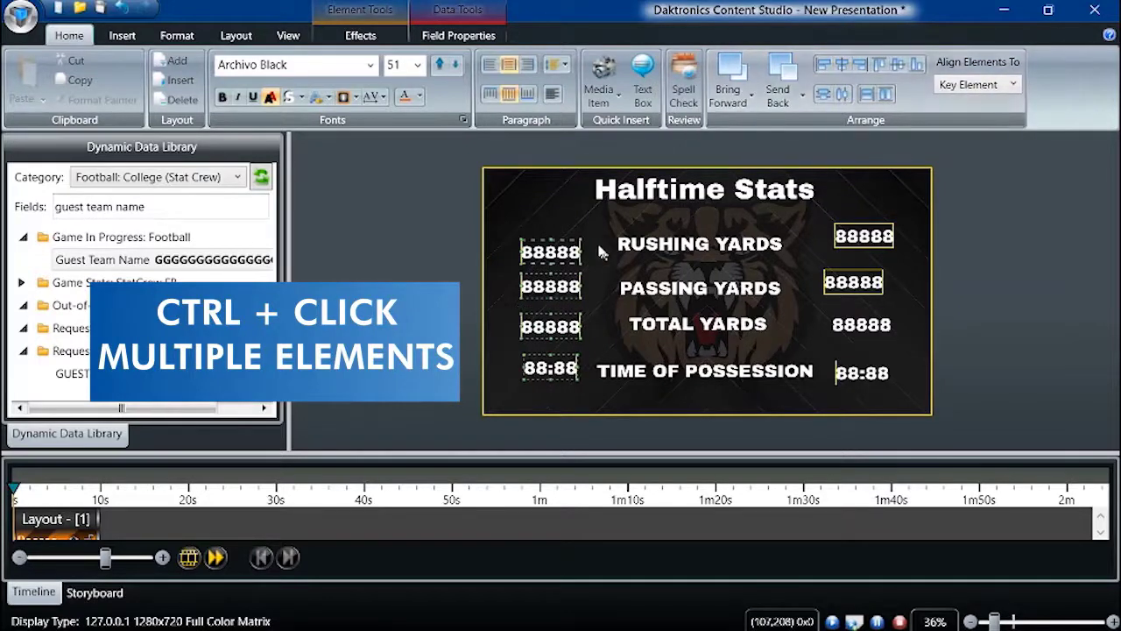
{"action": "left_click", "coordinate": [545, 249]}
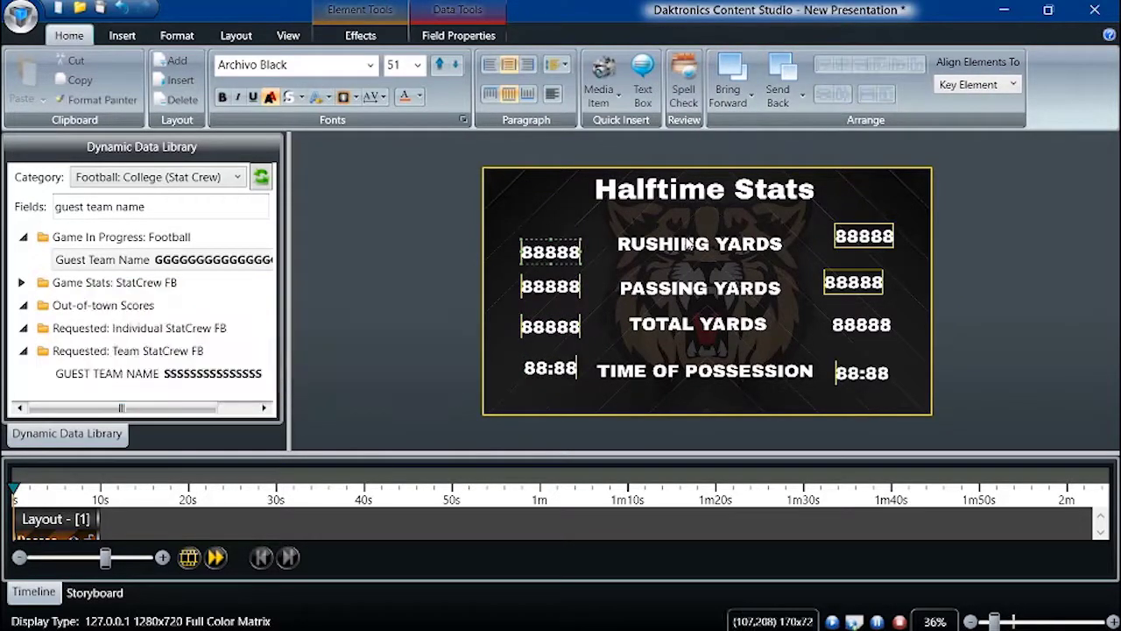
{"action": "left_click", "coordinate": [775, 243], "text": "ctrl"}
{"action": "left_click", "coordinate": [849, 233], "text": "ctrl"}
{"action": "left_click", "coordinate": [880, 67]}
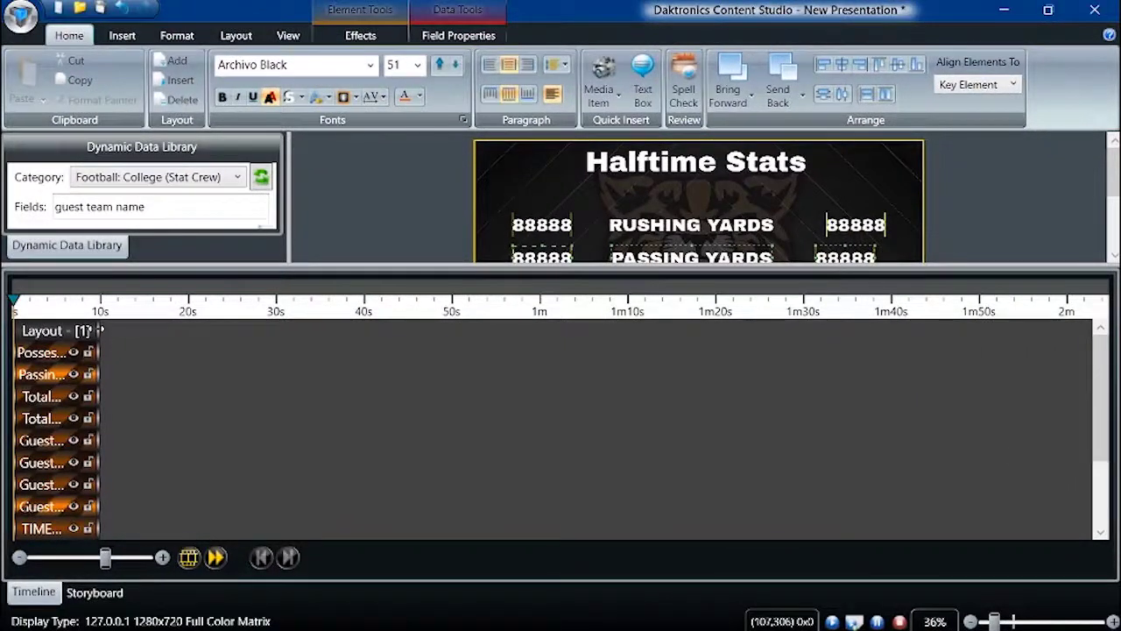
- Extend the layout's duration to 30 seconds on the timeline, check its elements, and shrink the timeline area
{"action": "left_click_drag", "start_coordinate": [101, 330], "coordinate": [272, 331]}
{"action": "left_click_drag", "start_coordinate": [1101, 409], "coordinate": [1101, 473]}
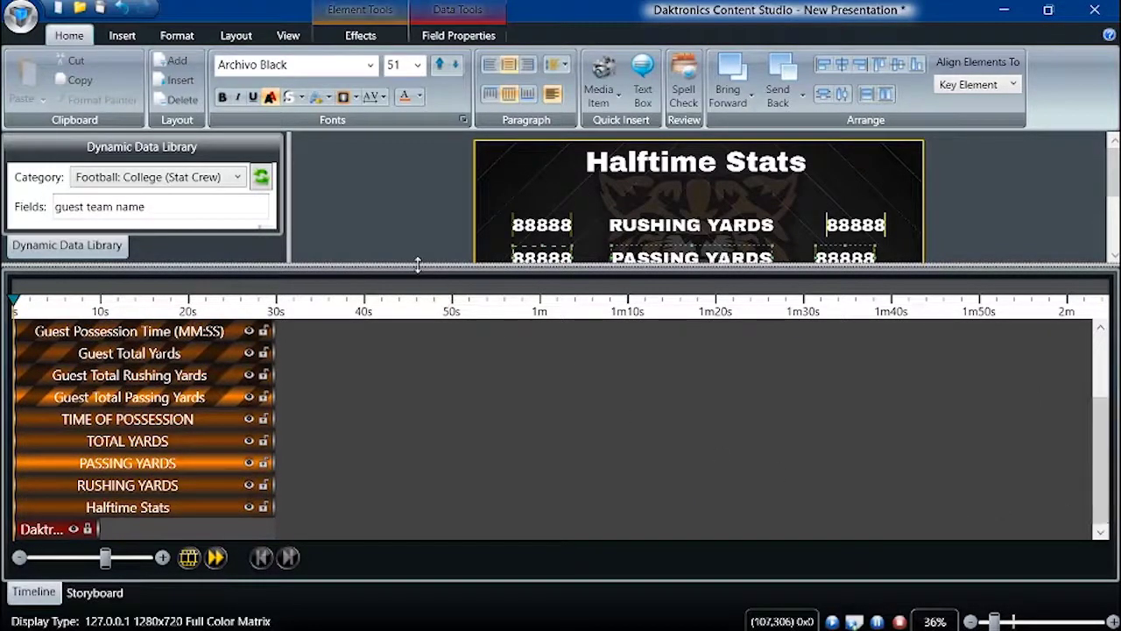
{"action": "left_click_drag", "start_coordinate": [417, 282], "coordinate": [414, 429]}
- Review the Environment options for default layout time and default page time
{"action": "left_click", "coordinate": [21, 15]}
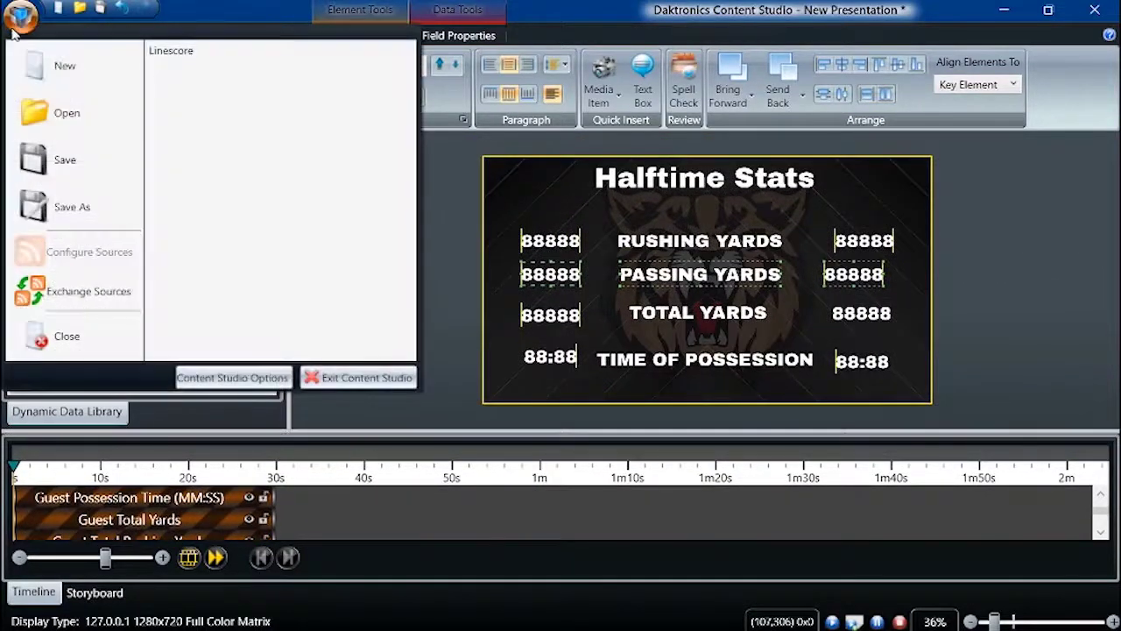
{"action": "left_click", "coordinate": [231, 376]}
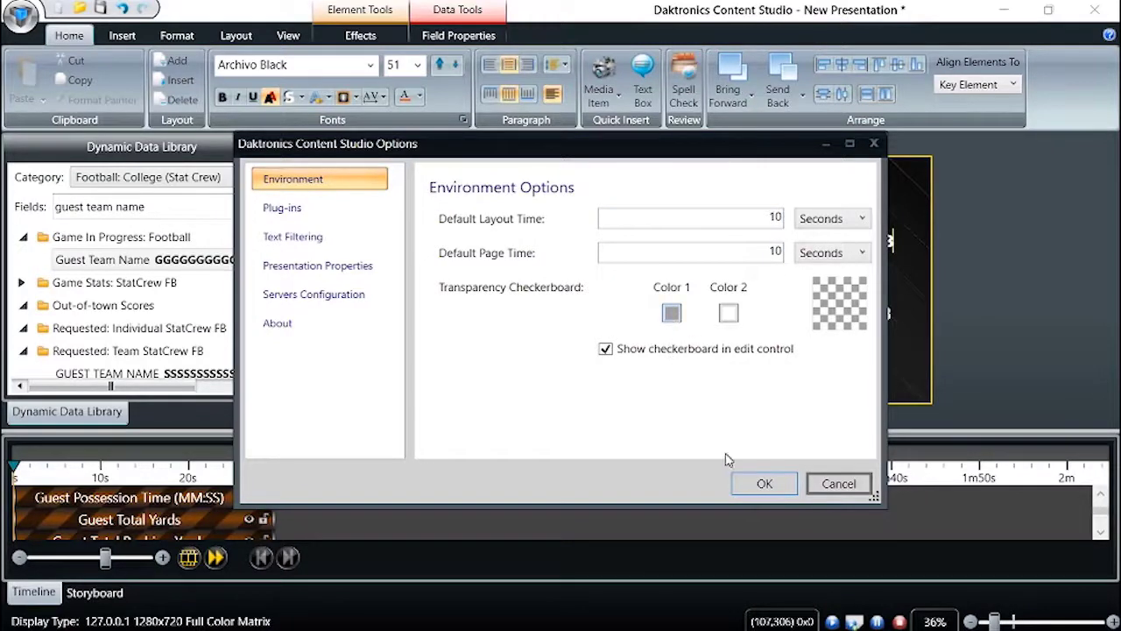
{"action": "left_click", "coordinate": [764, 486]}
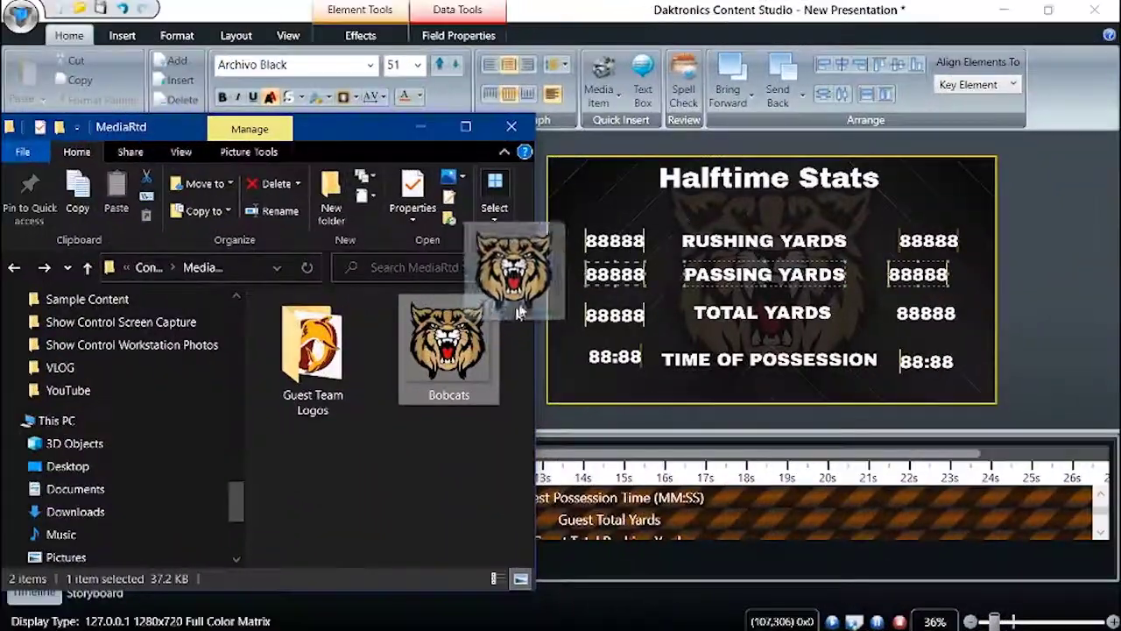
- Import the Bobcats.png image from the MediaRtd folder into the Halftime Stats layout
{"action": "left_click_drag", "start_coordinate": [518, 313], "coordinate": [578, 249]}
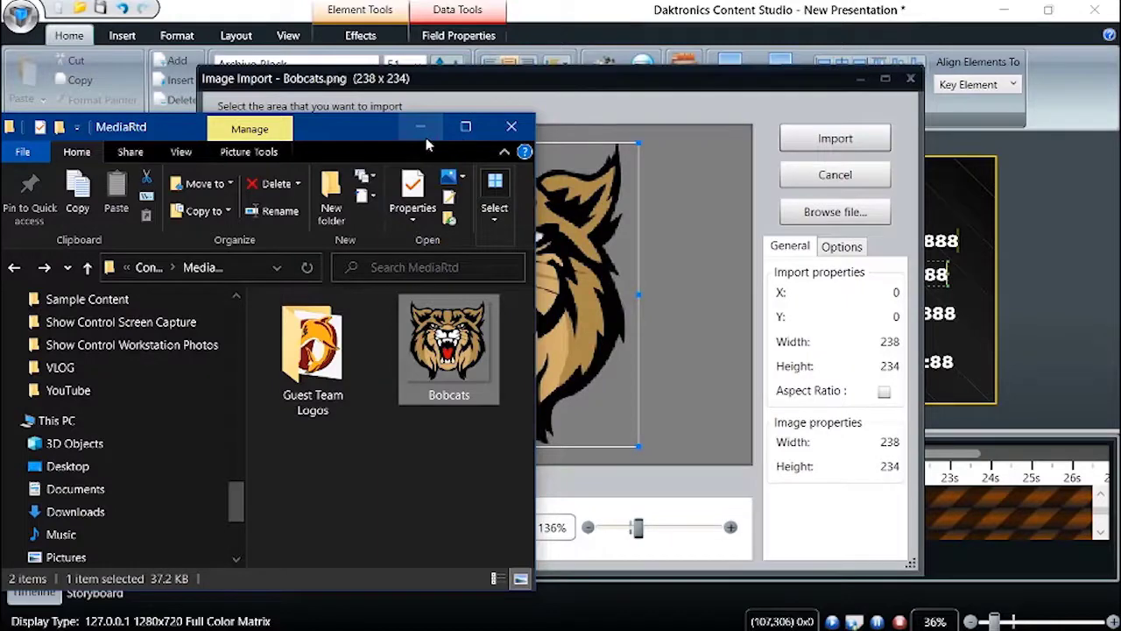
{"action": "left_click", "coordinate": [415, 127]}
{"action": "left_click", "coordinate": [835, 139]}
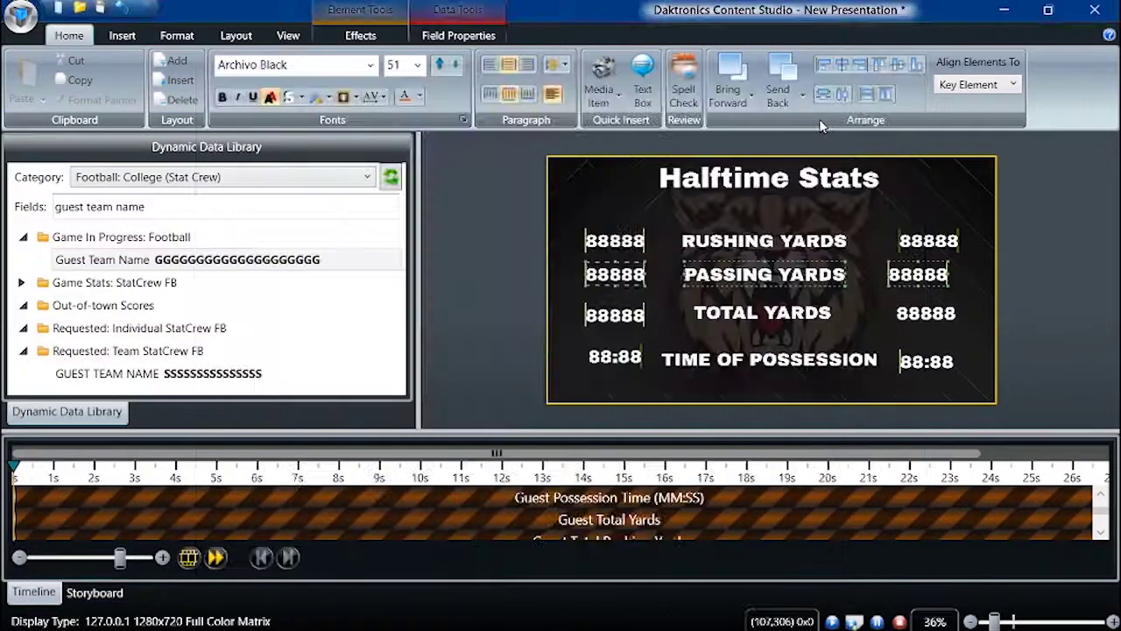
- Position the Bobcats and guest team logos on either side of the Halftime Stats title, sizing the guest logo to about 210 by 196
{"action": "key", "text": "Right"}
{"action": "key", "text": "Right"}
{"action": "key", "text": "Right"}
{"action": "key", "text": "Right"}
{"action": "key", "text": "Right"}
{"action": "key", "text": "Right"}
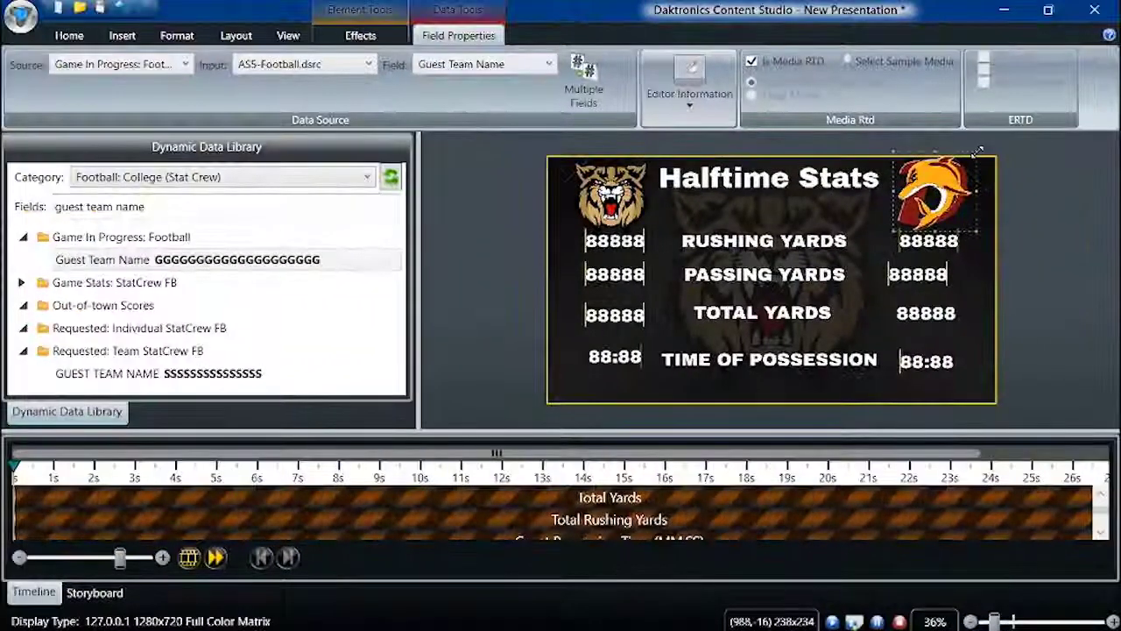
{"action": "key", "text": "Down"}
{"action": "key", "text": "Down"}
{"action": "key", "text": "Down"}
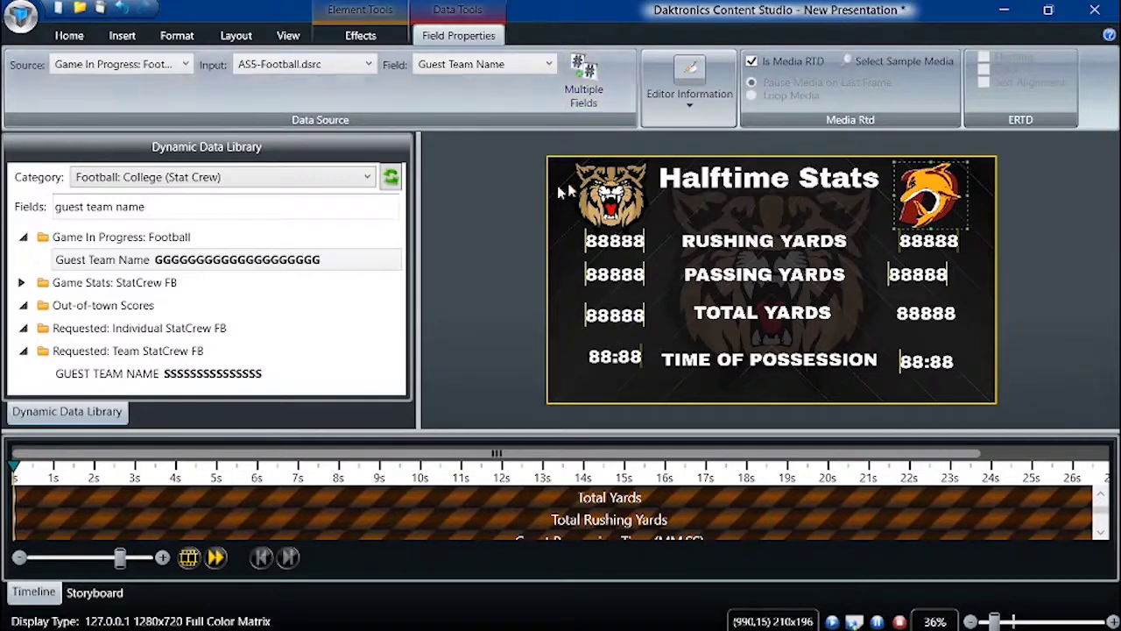
- Add the directory Guest Team Logos/ to the guest logo's multiple field concatenation and place it before the Guest Team Name field
{"action": "left_click", "coordinate": [584, 79]}
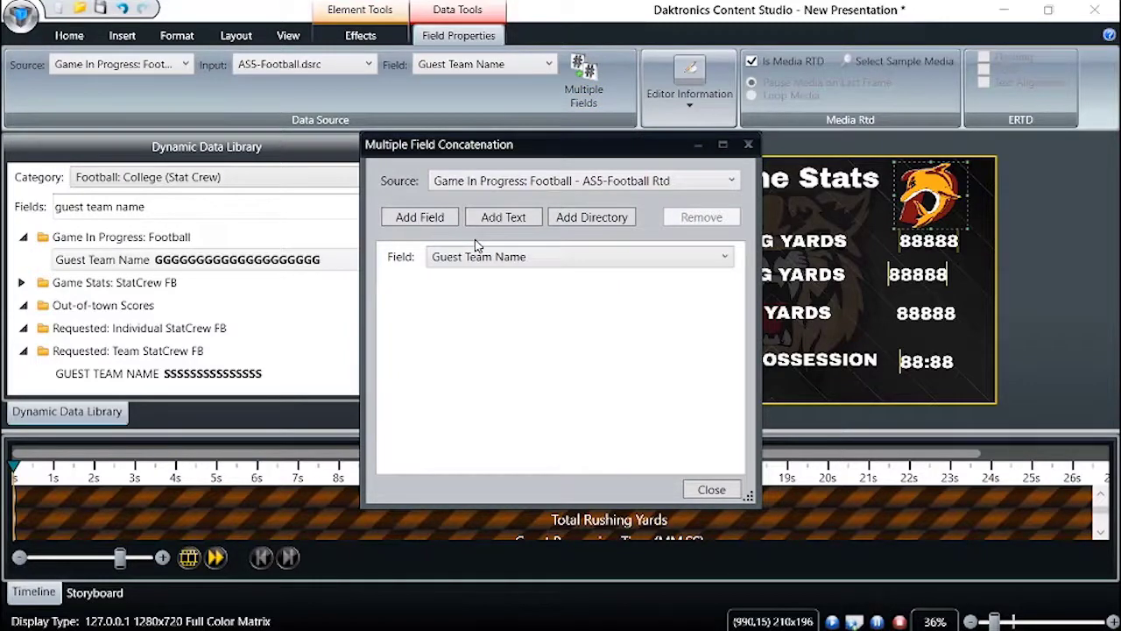
{"action": "left_click", "coordinate": [593, 218]}
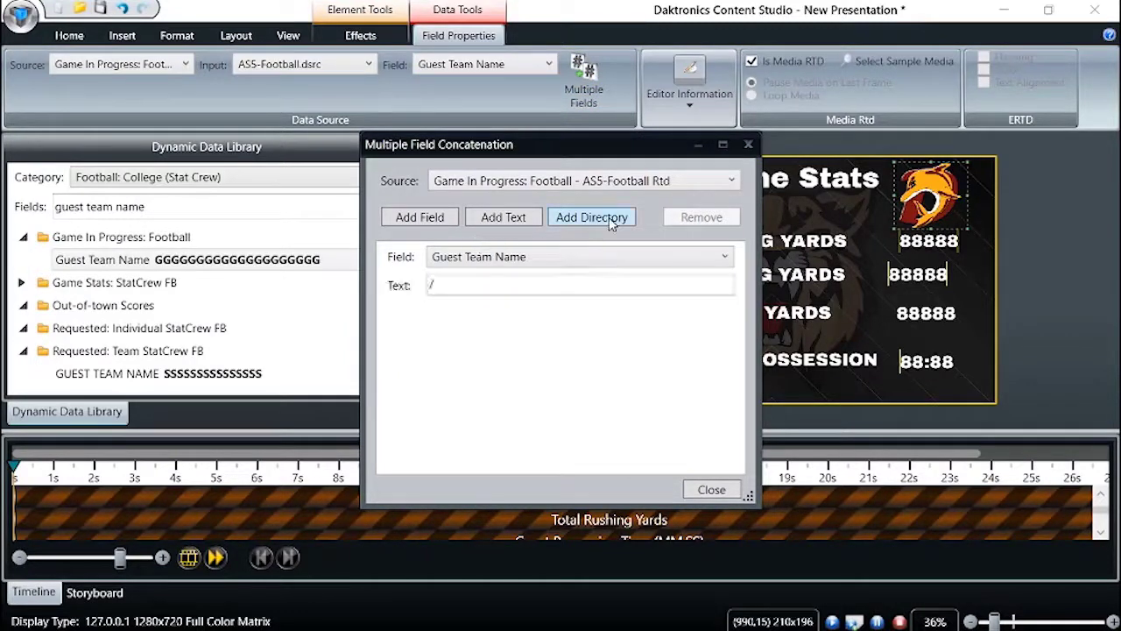
{"action": "left_click", "coordinate": [432, 281]}
{"action": "type", "text": "Gu"}
{"action": "type", "text": "est Team Lo"}
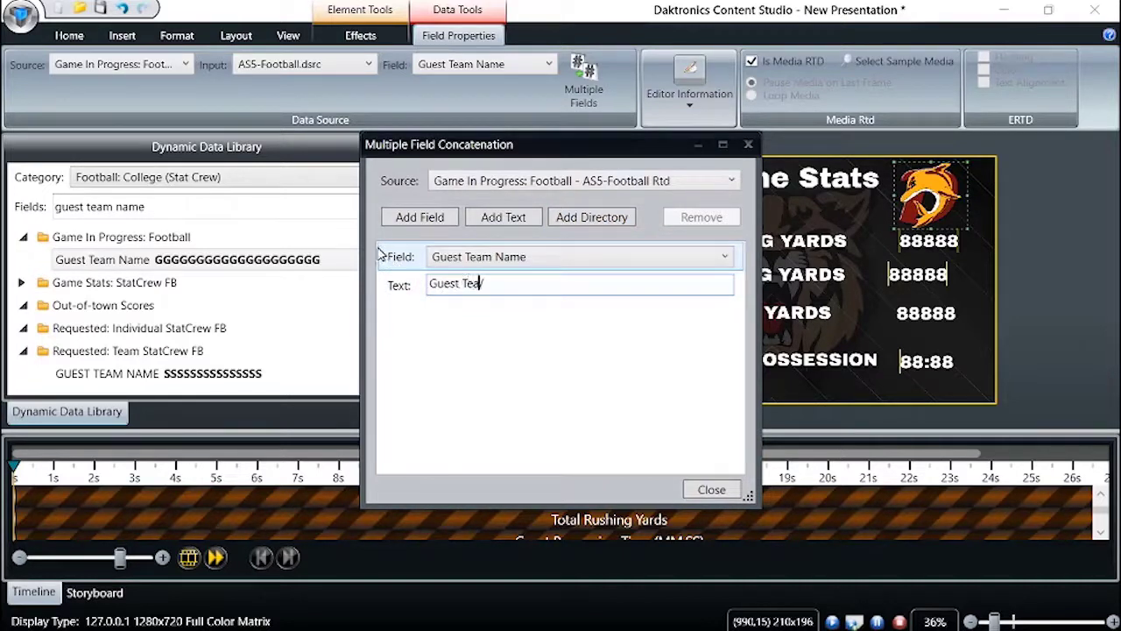
{"action": "type", "text": "gos"}
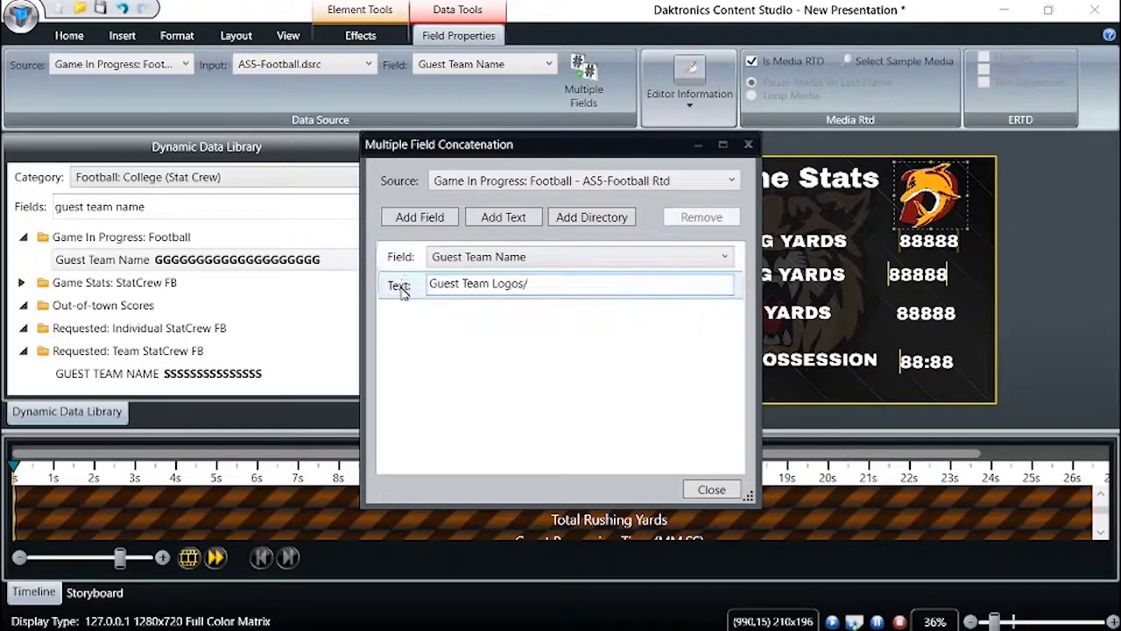
{"action": "left_click_drag", "start_coordinate": [395, 286], "coordinate": [399, 261]}
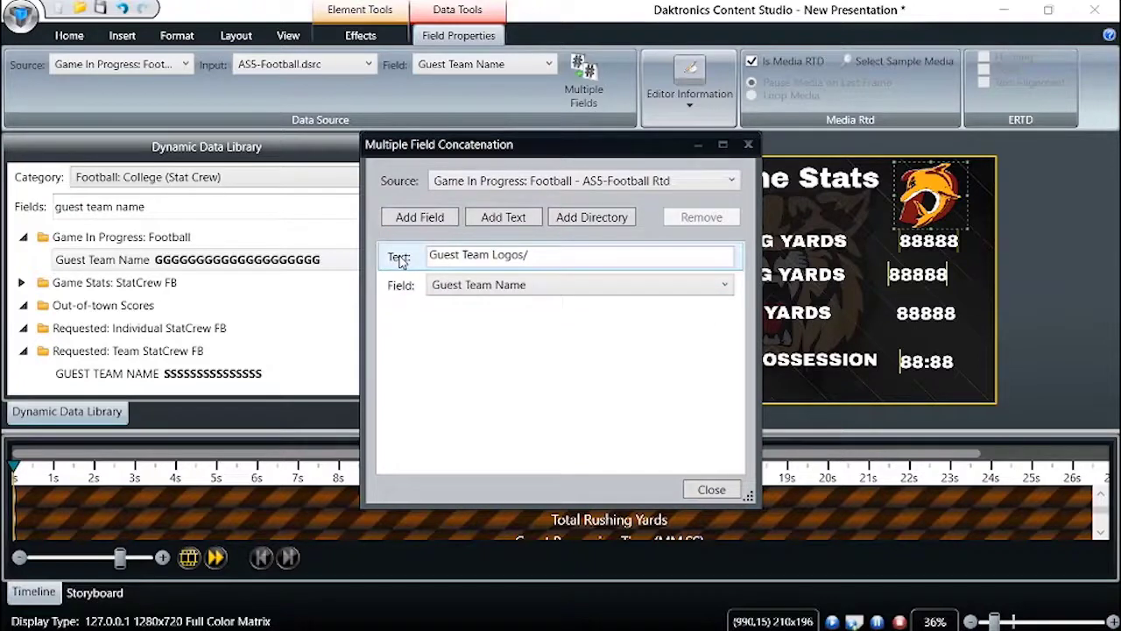
{"action": "left_click", "coordinate": [445, 284]}
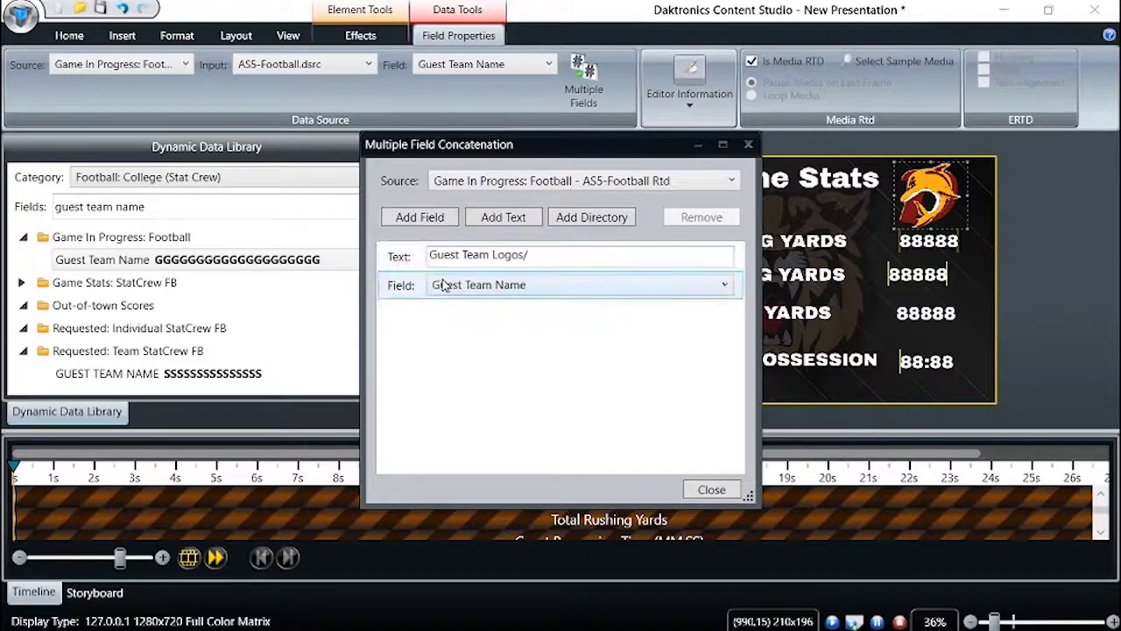
{"action": "left_click", "coordinate": [703, 494]}
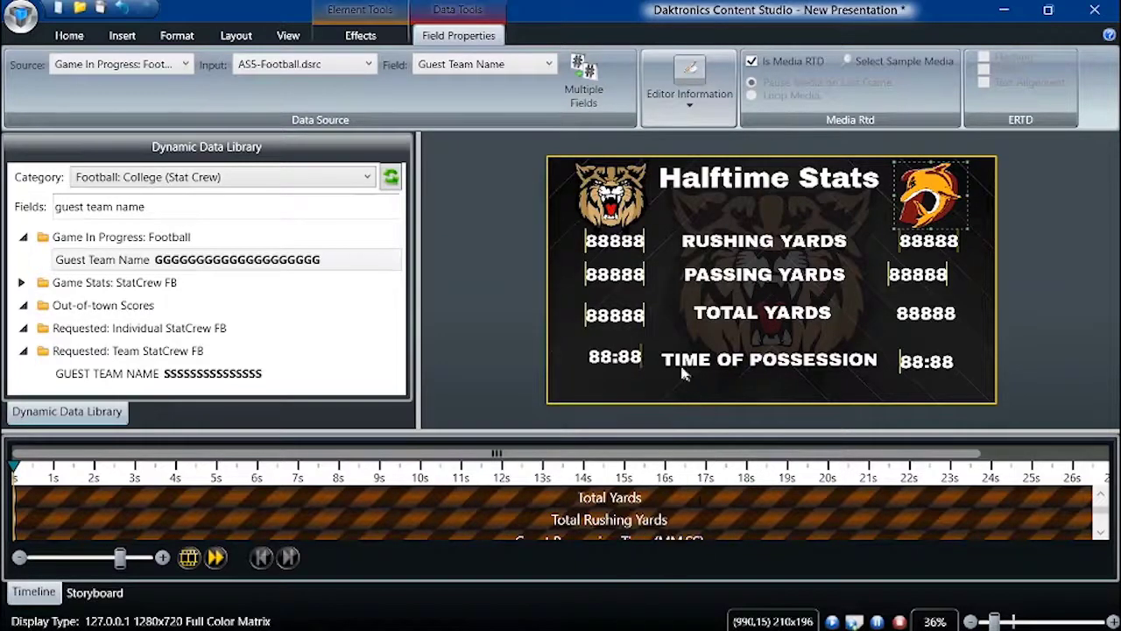